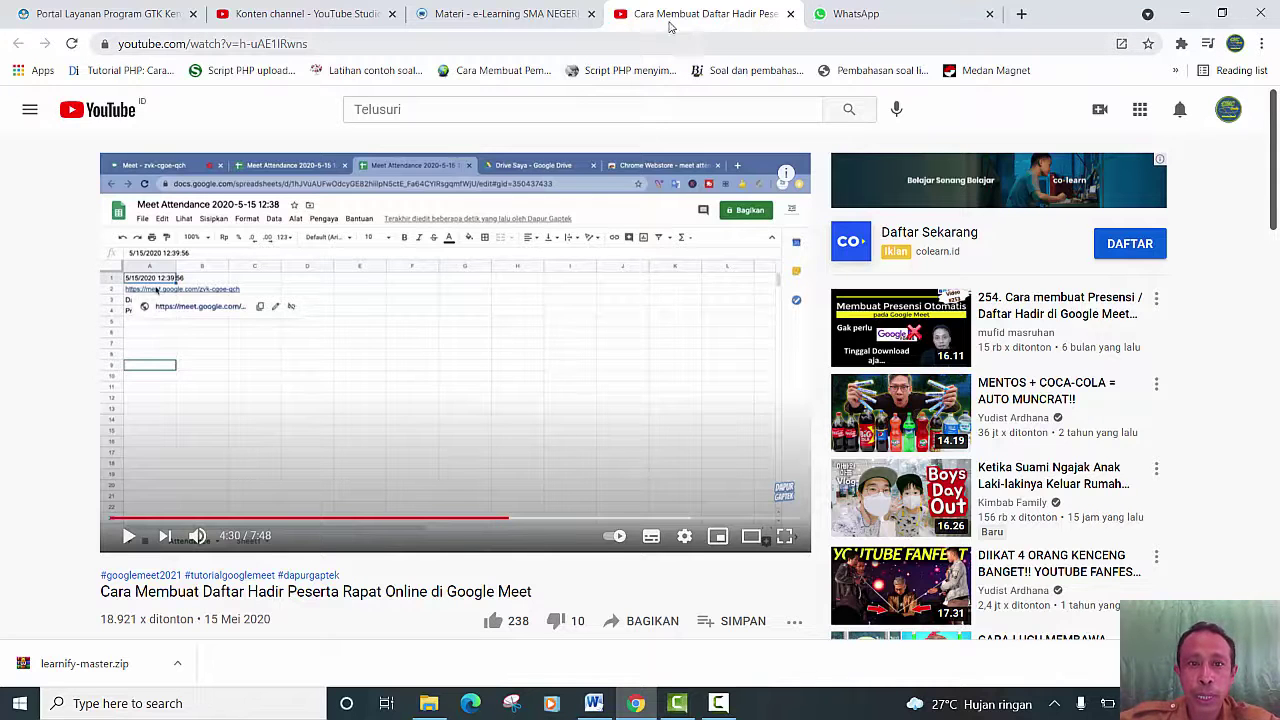
left_click(528, 13)
left_click(683, 14)
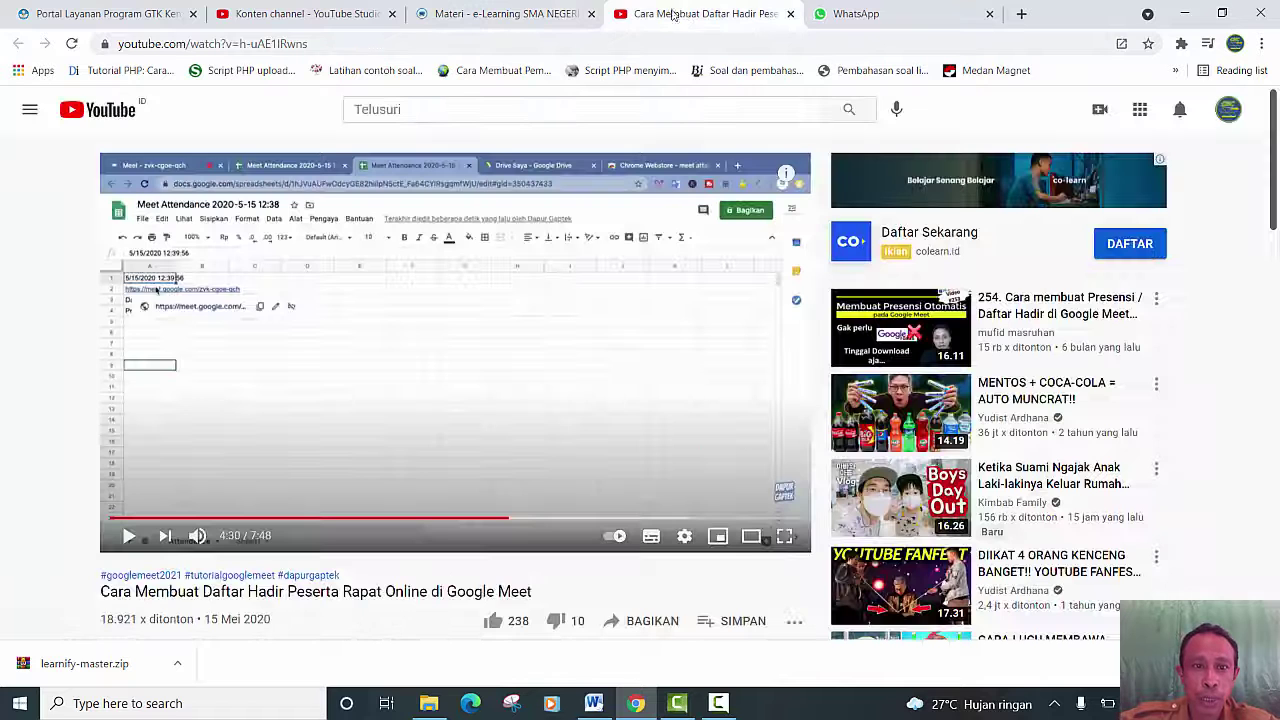
left_click(545, 15)
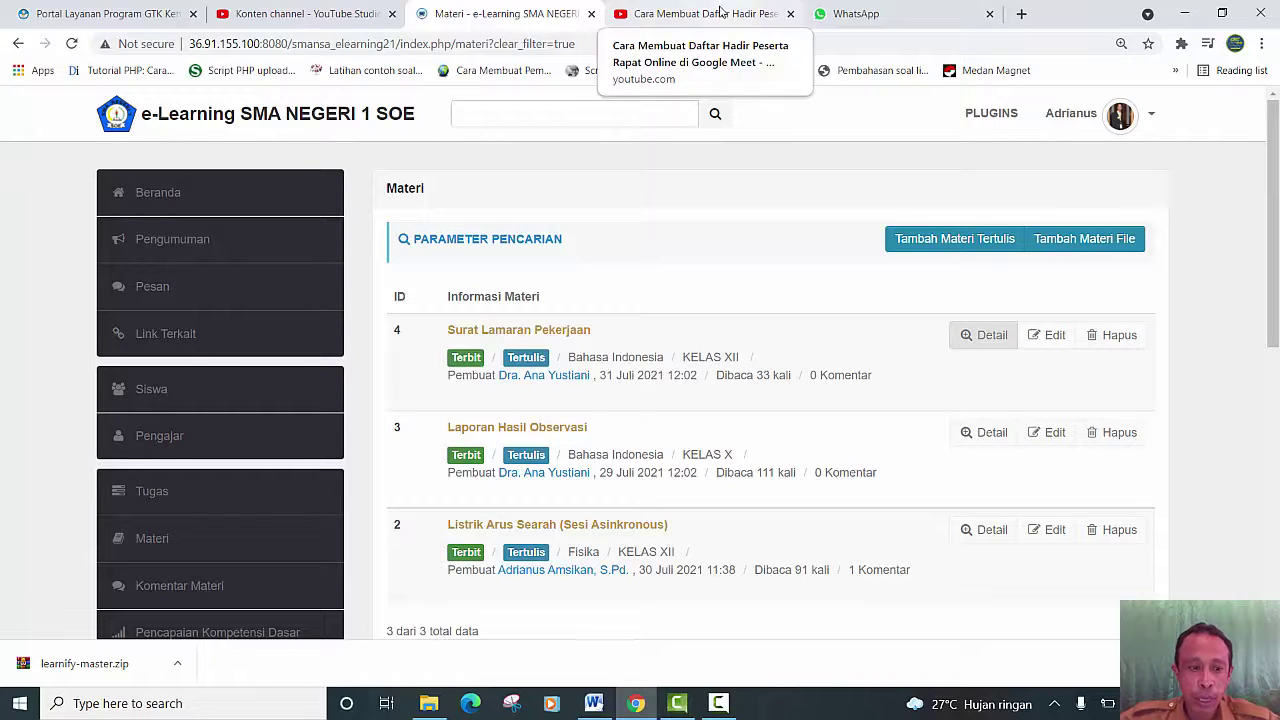
Search Google for "chrome webstore extension" in a new browser tab and open the Google Chrome Web Store result.
left_click(1022, 14)
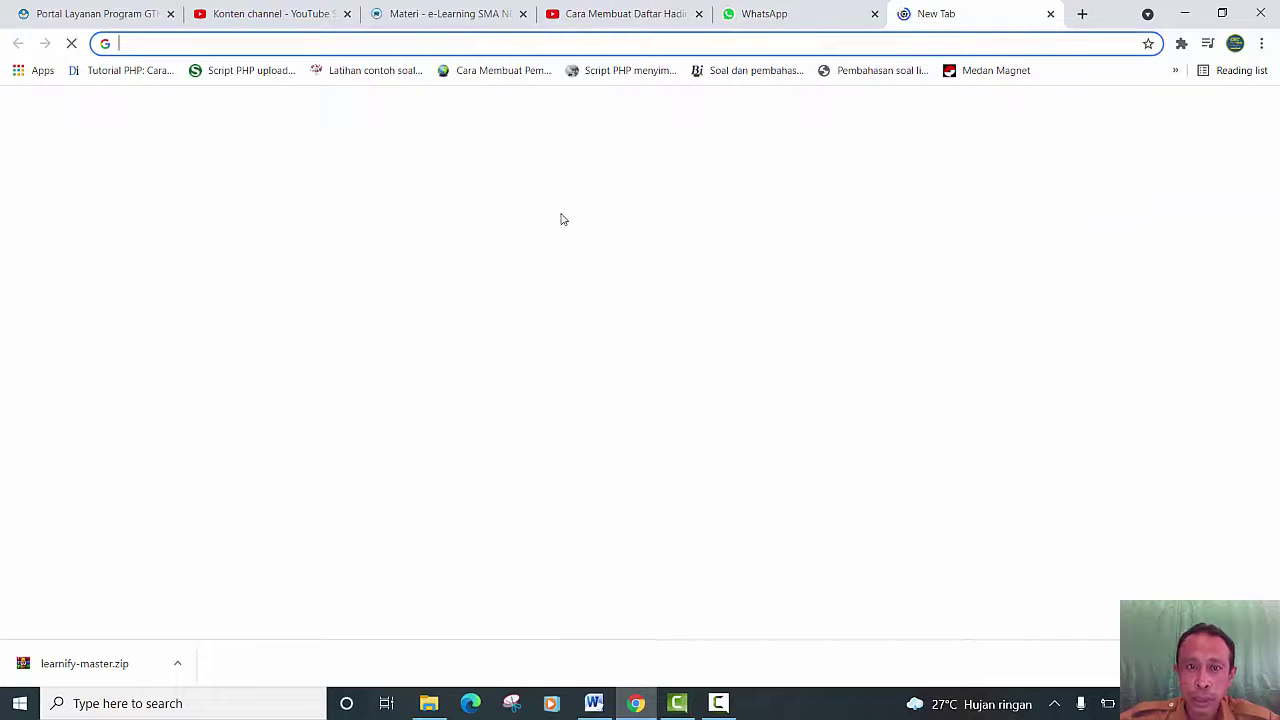
left_click(554, 41)
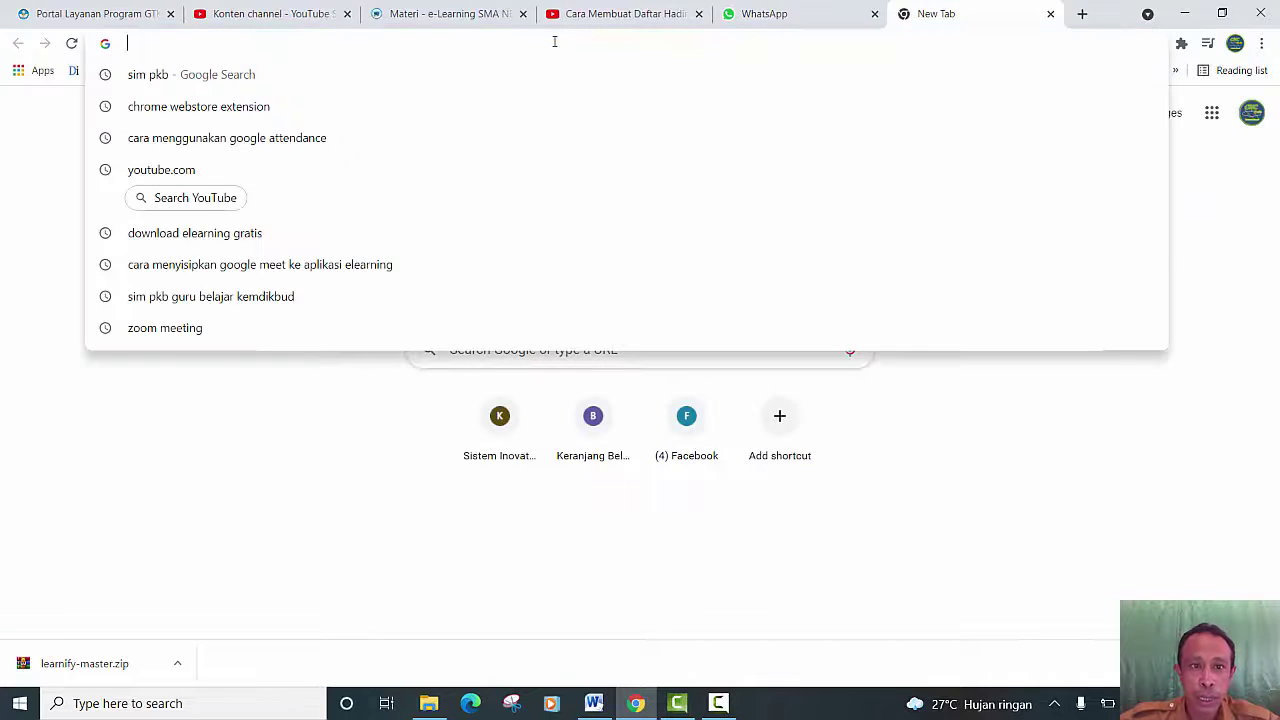
left_click(368, 456)
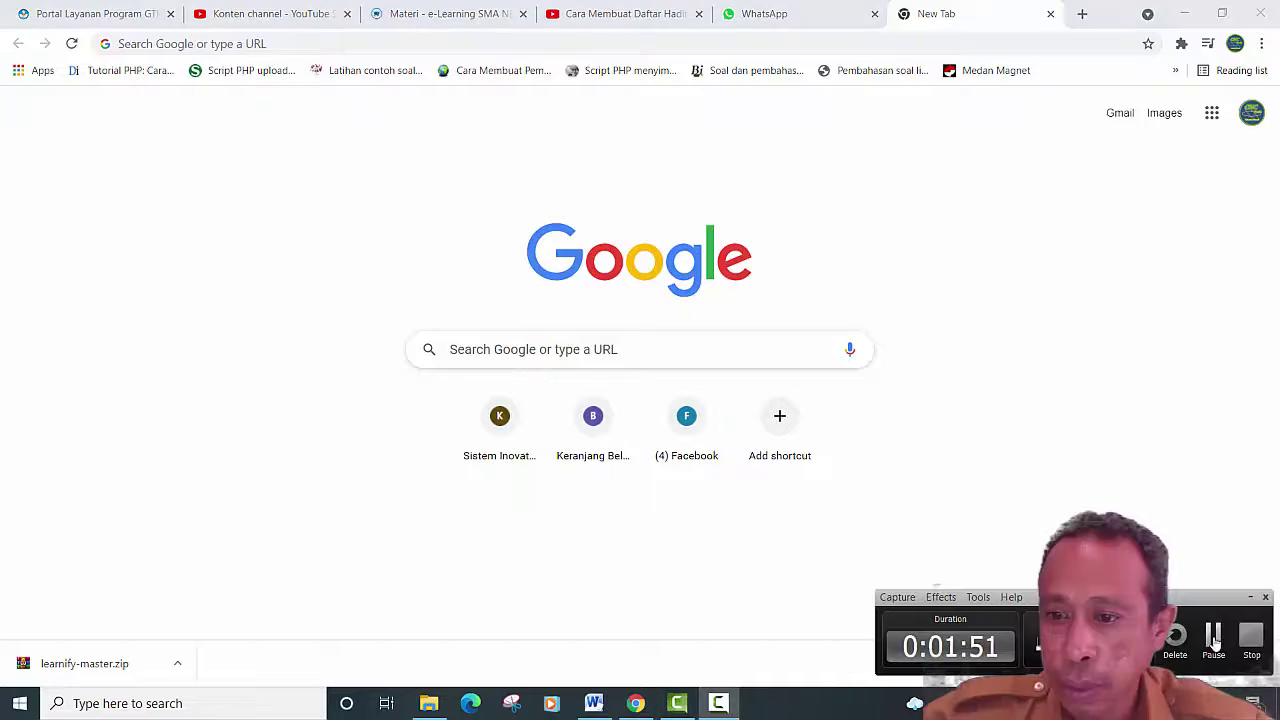
left_click(719, 703)
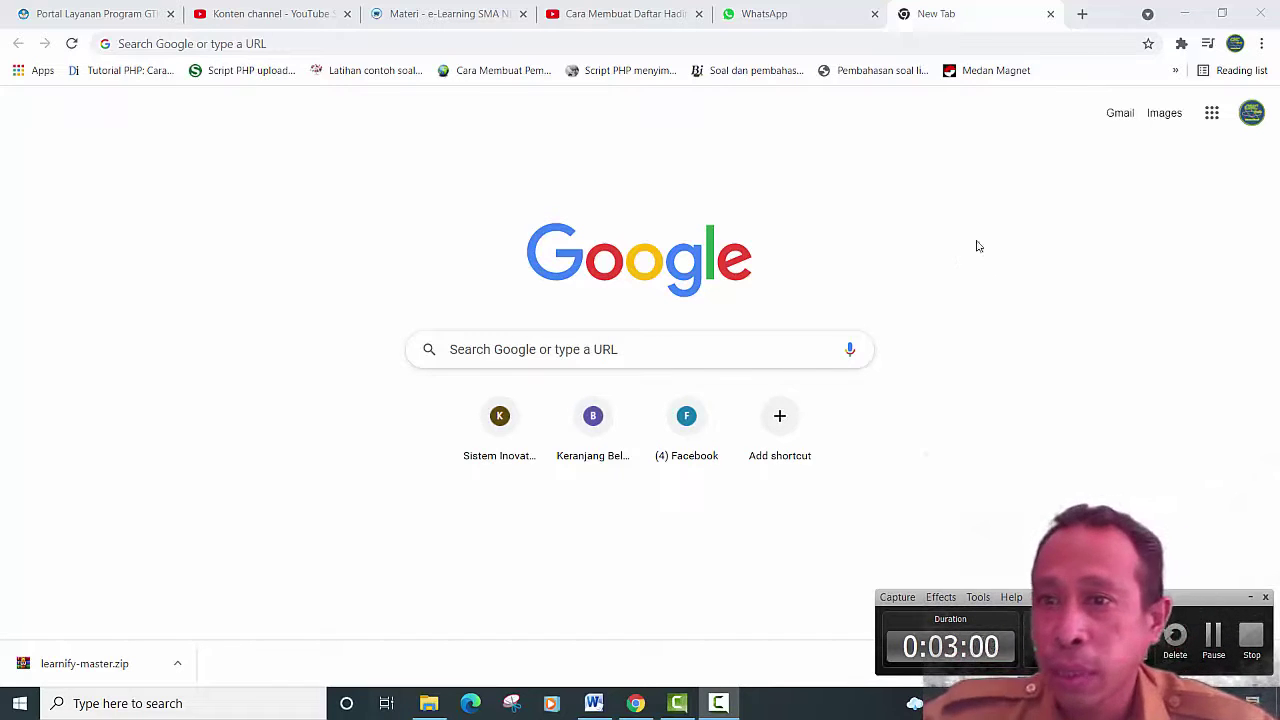
left_click(751, 45)
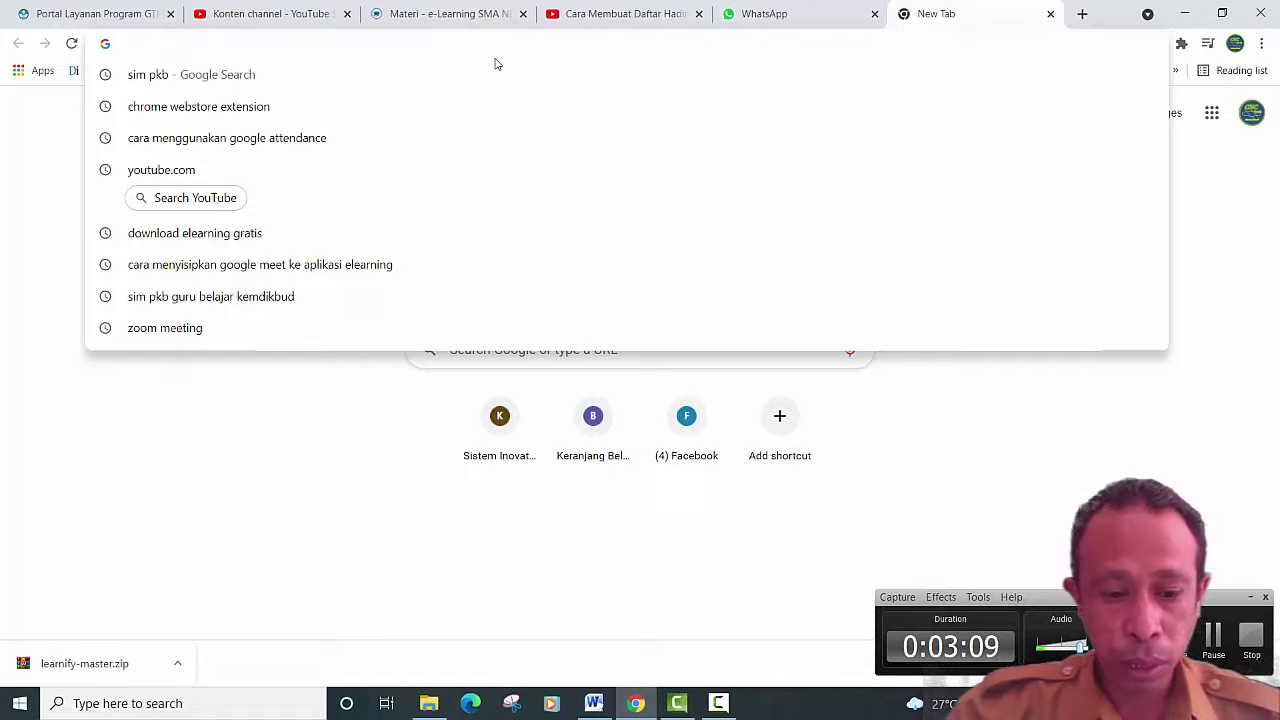
type("chrome")
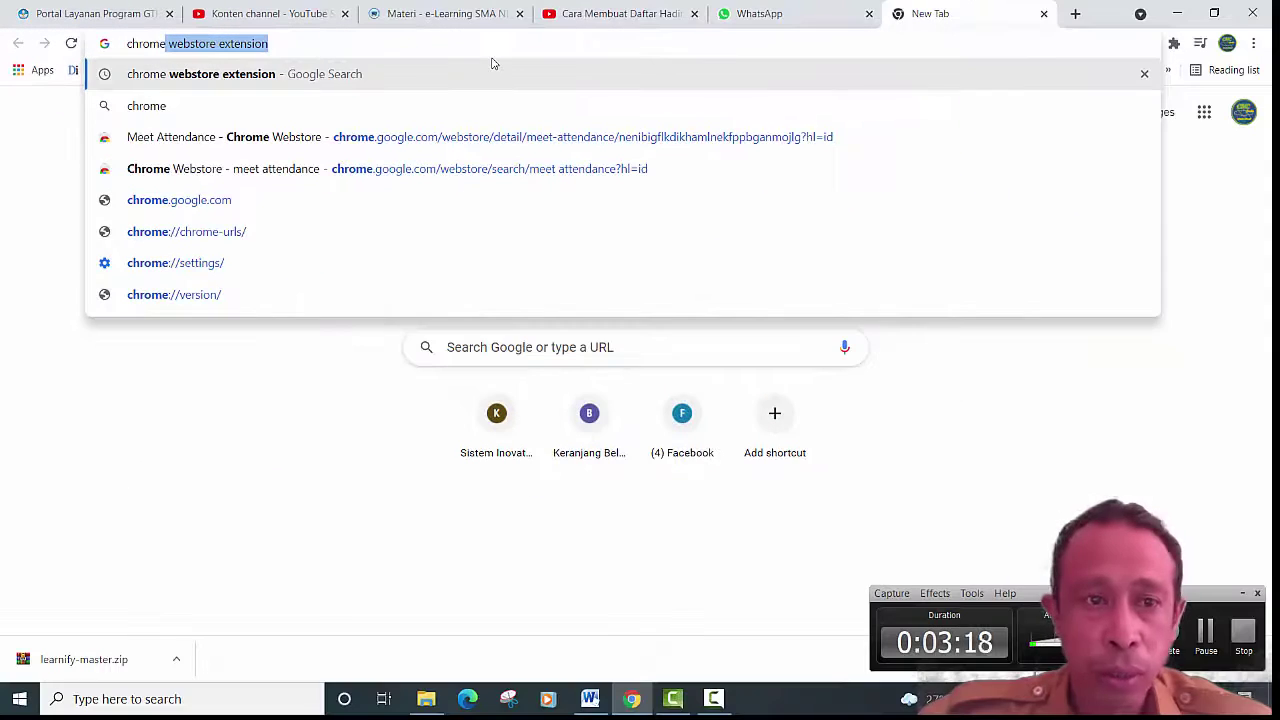
key("Return")
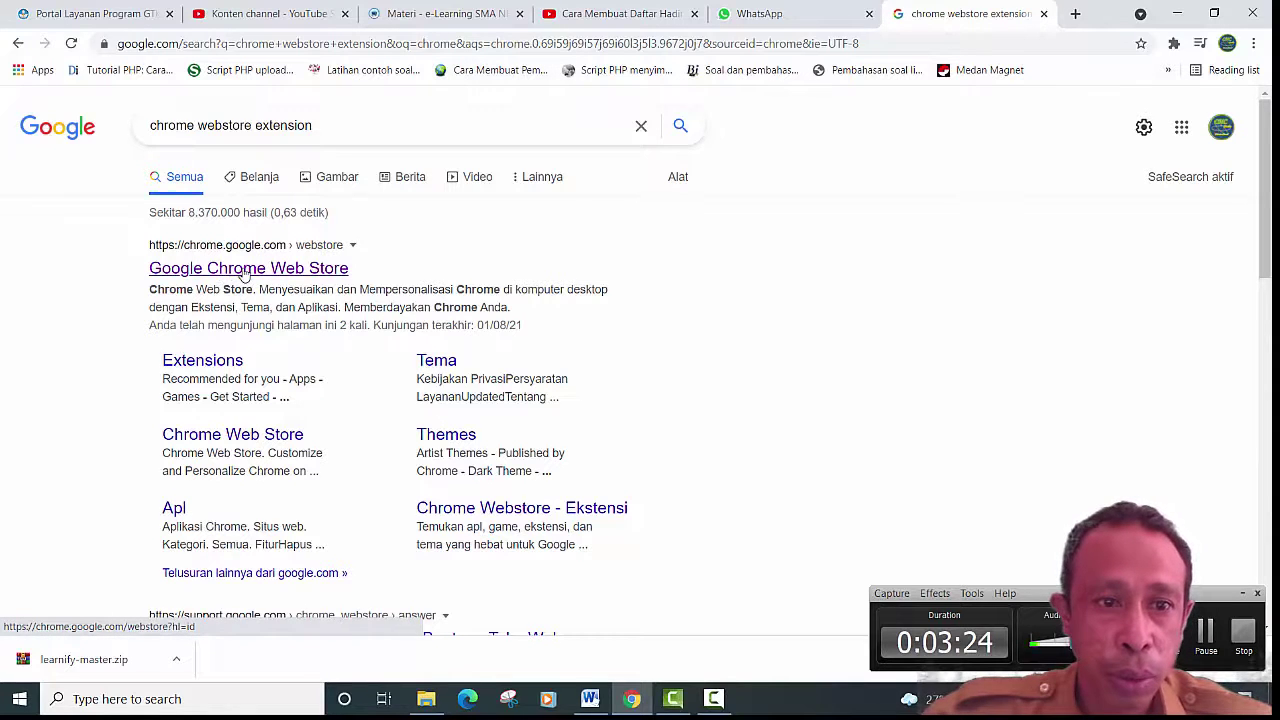
left_click(244, 272)
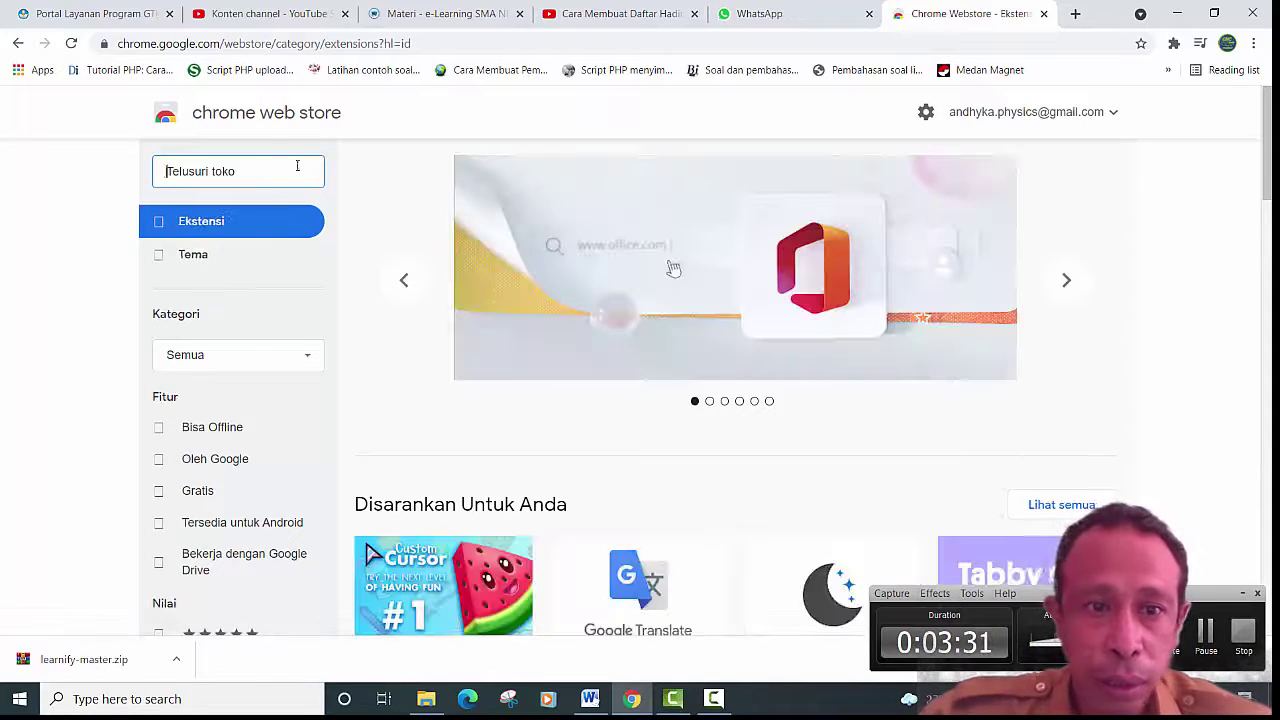
Search the Chrome Web Store for "meet attendance".
left_click(207, 176)
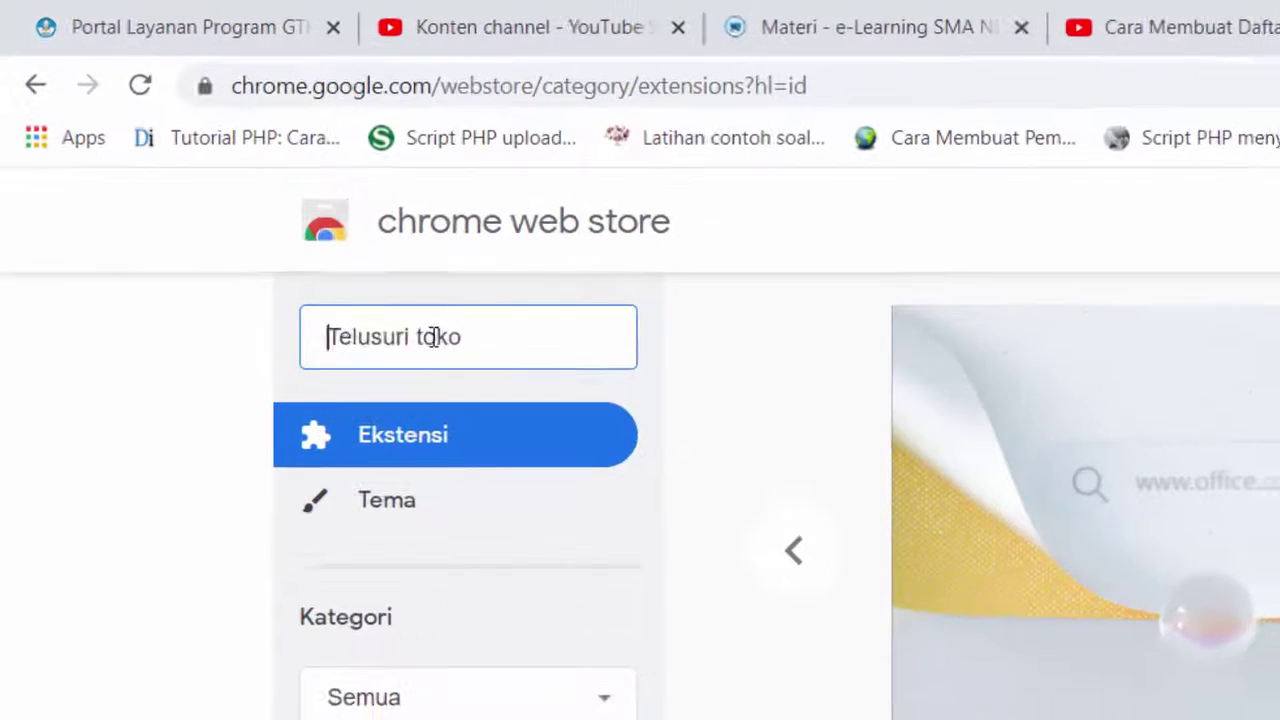
type("meet")
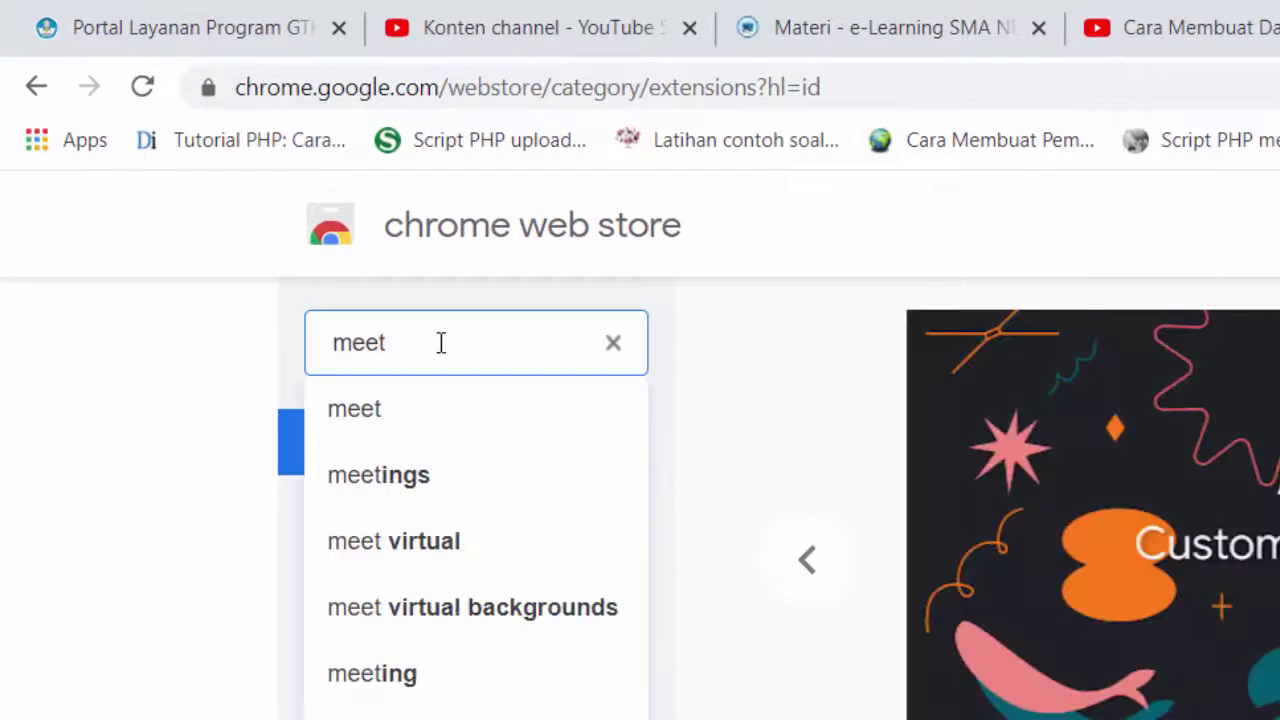
type(" atte")
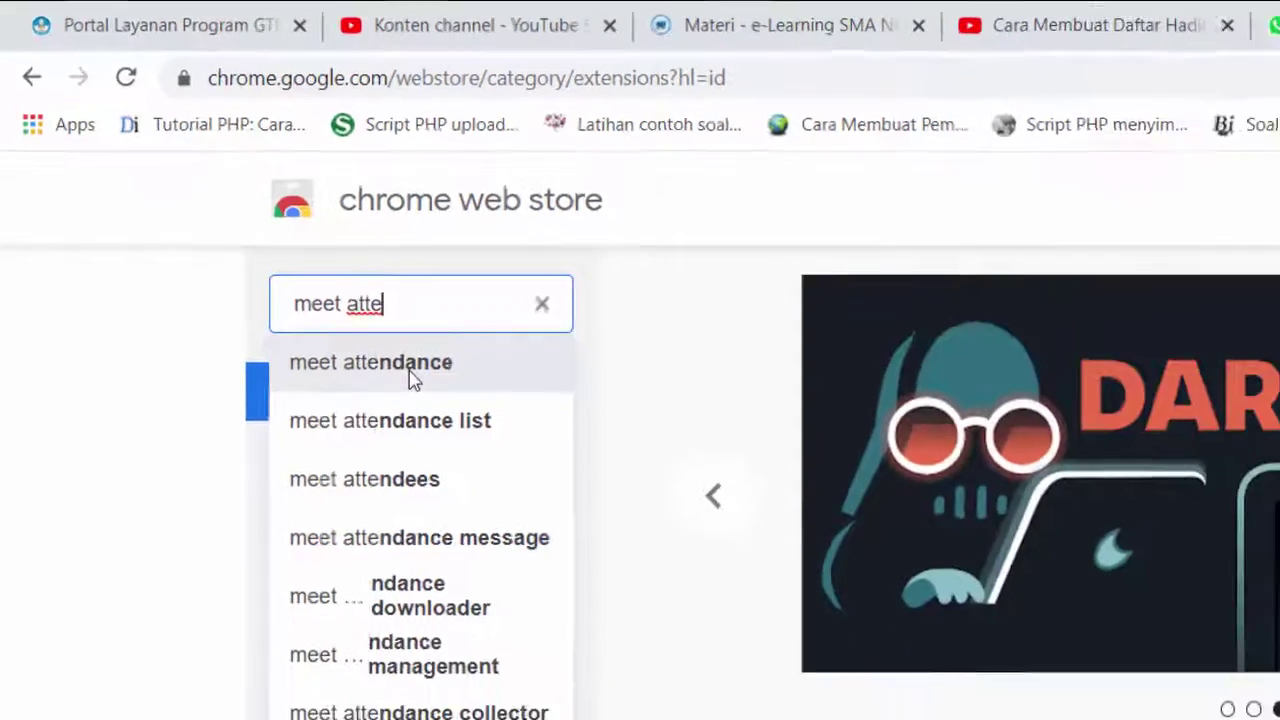
left_click(412, 375)
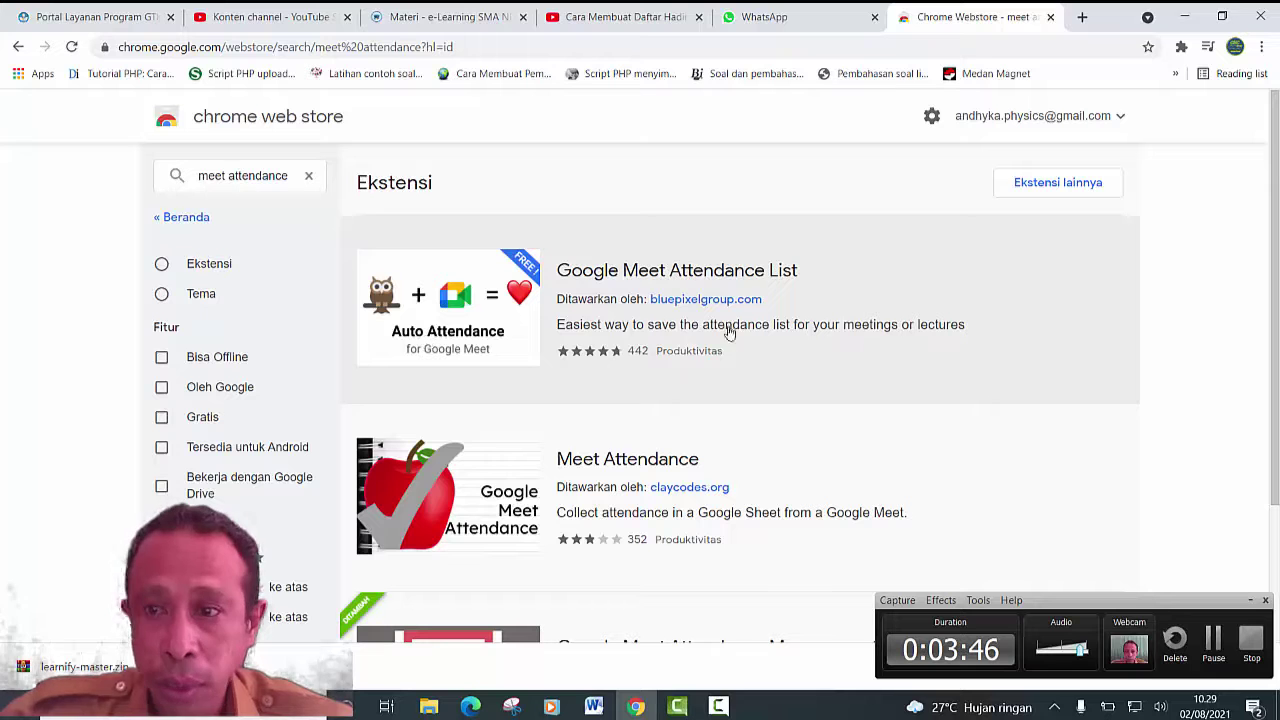
Add the Meet Attendance extension by claycodes.org to Chrome and dismiss the installation notice.
left_click_drag(1275, 190, 1277, 305)
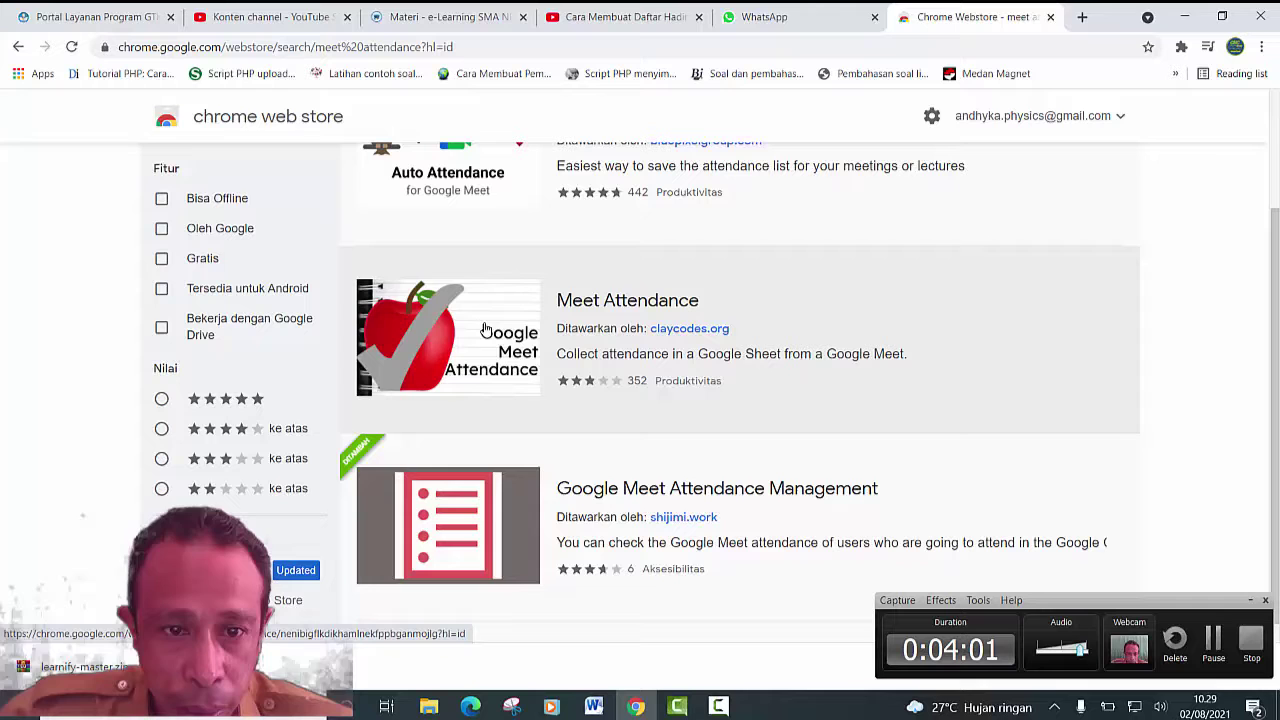
left_click(588, 316)
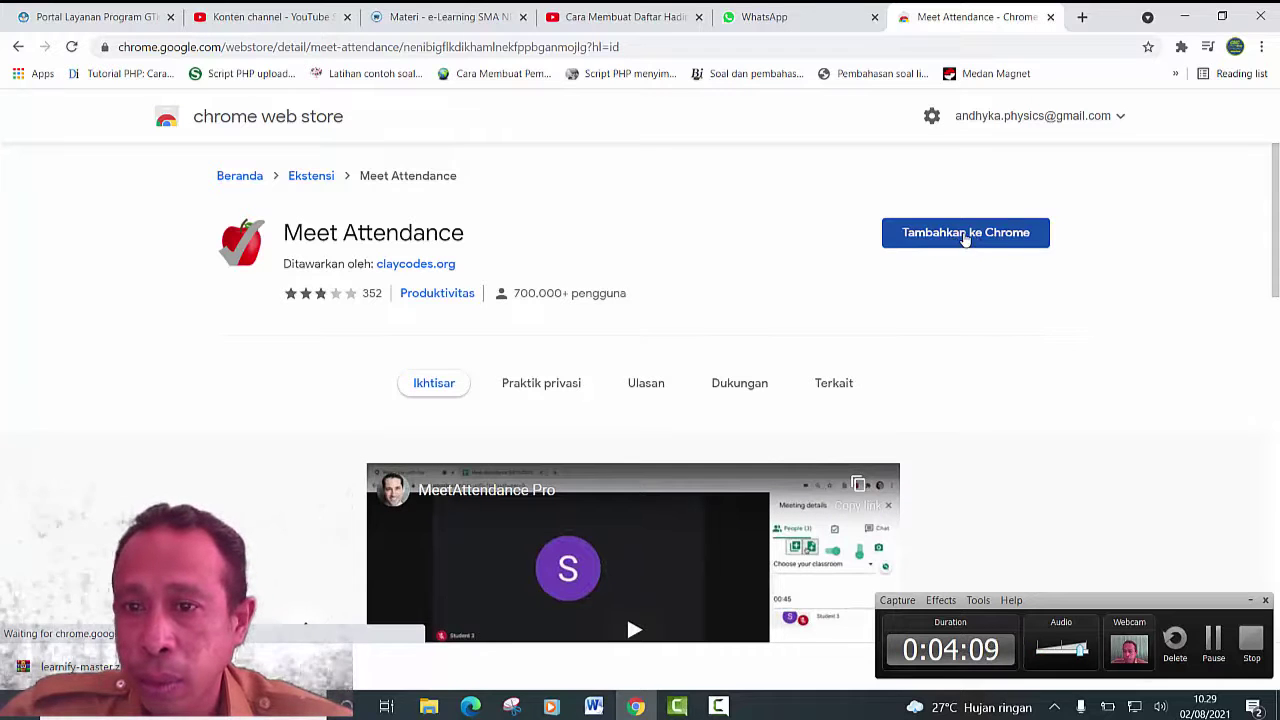
left_click(964, 234)
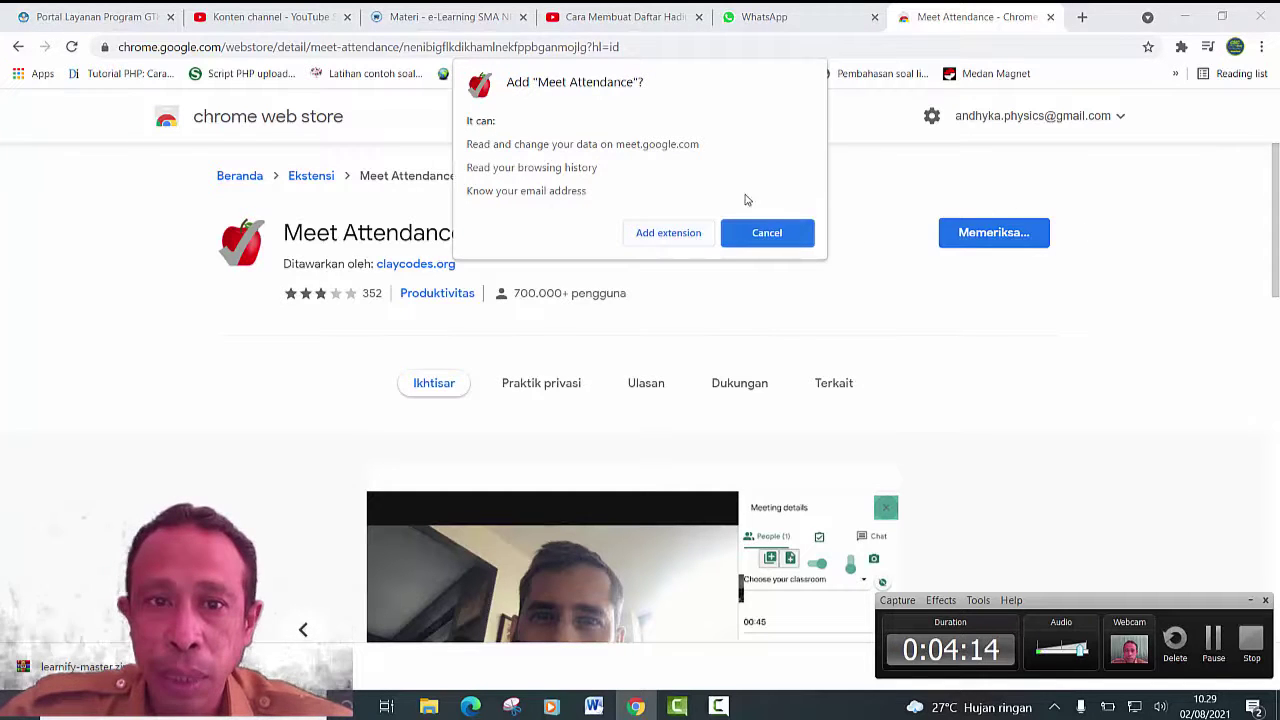
left_click(667, 236)
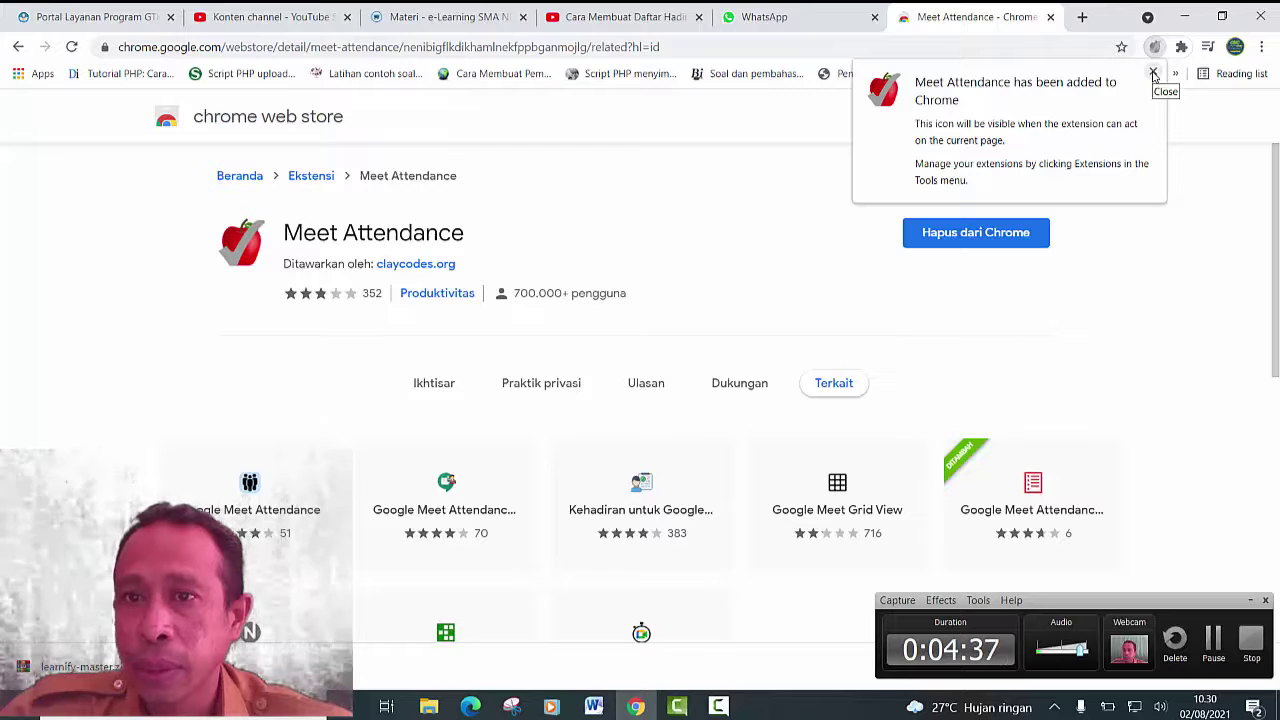
left_click(1153, 76)
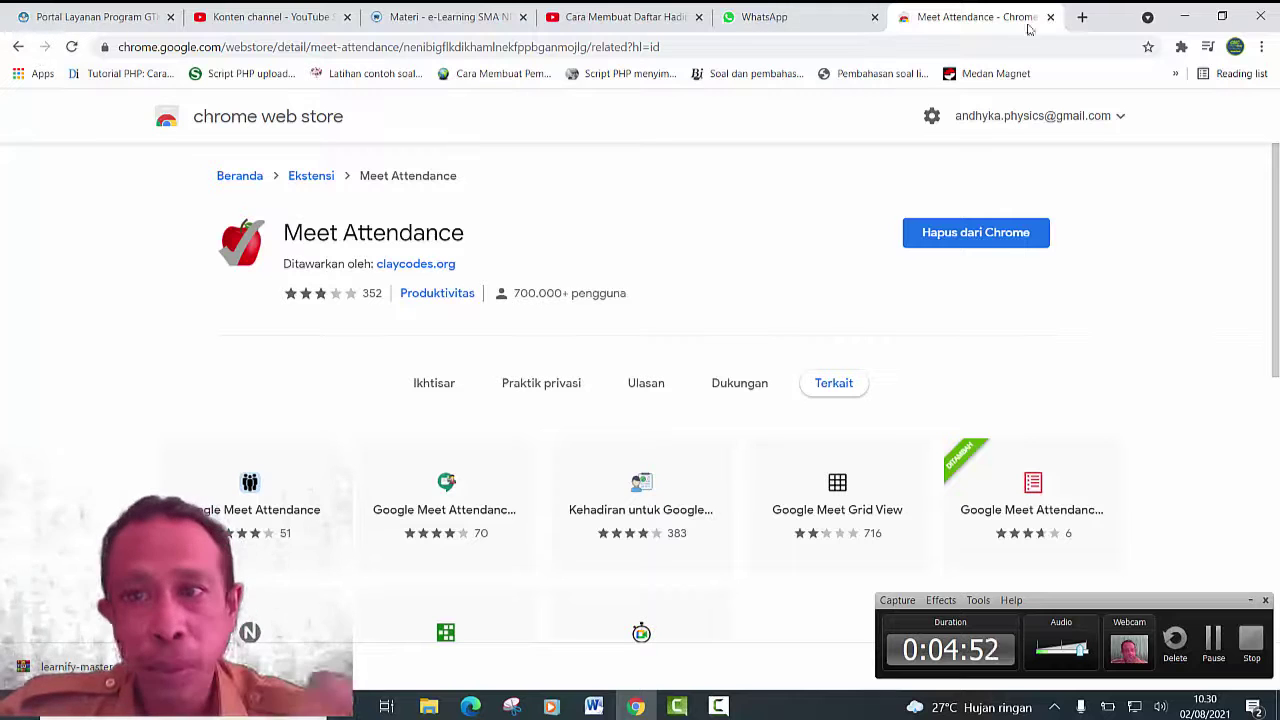
Open Google Meet in a new browser tab and start an instant meeting.
left_click(1081, 17)
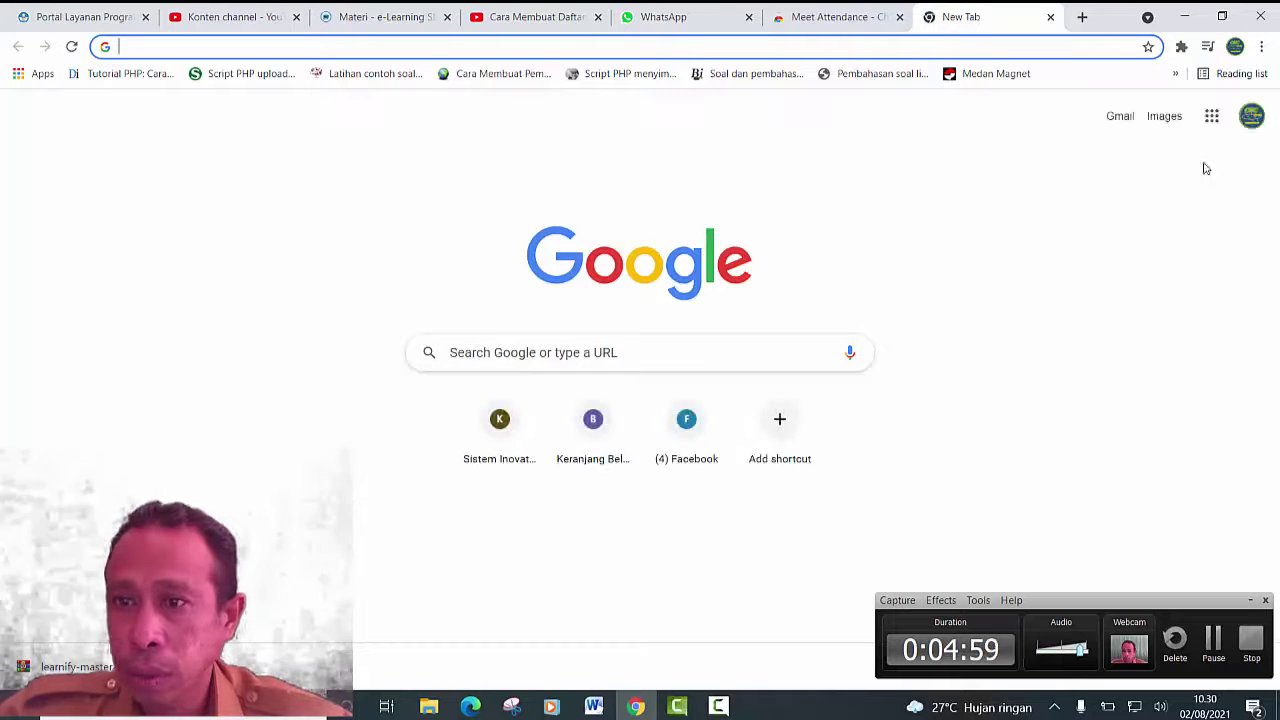
left_click(1211, 116)
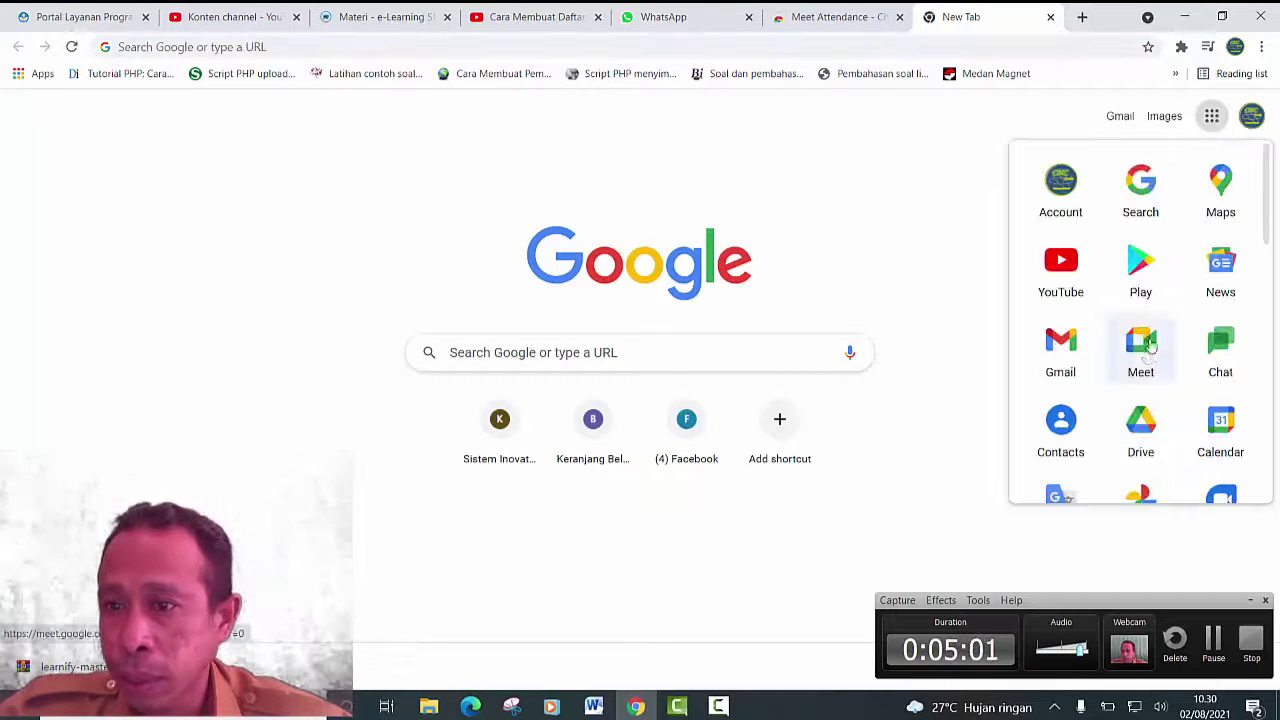
left_click(1147, 352)
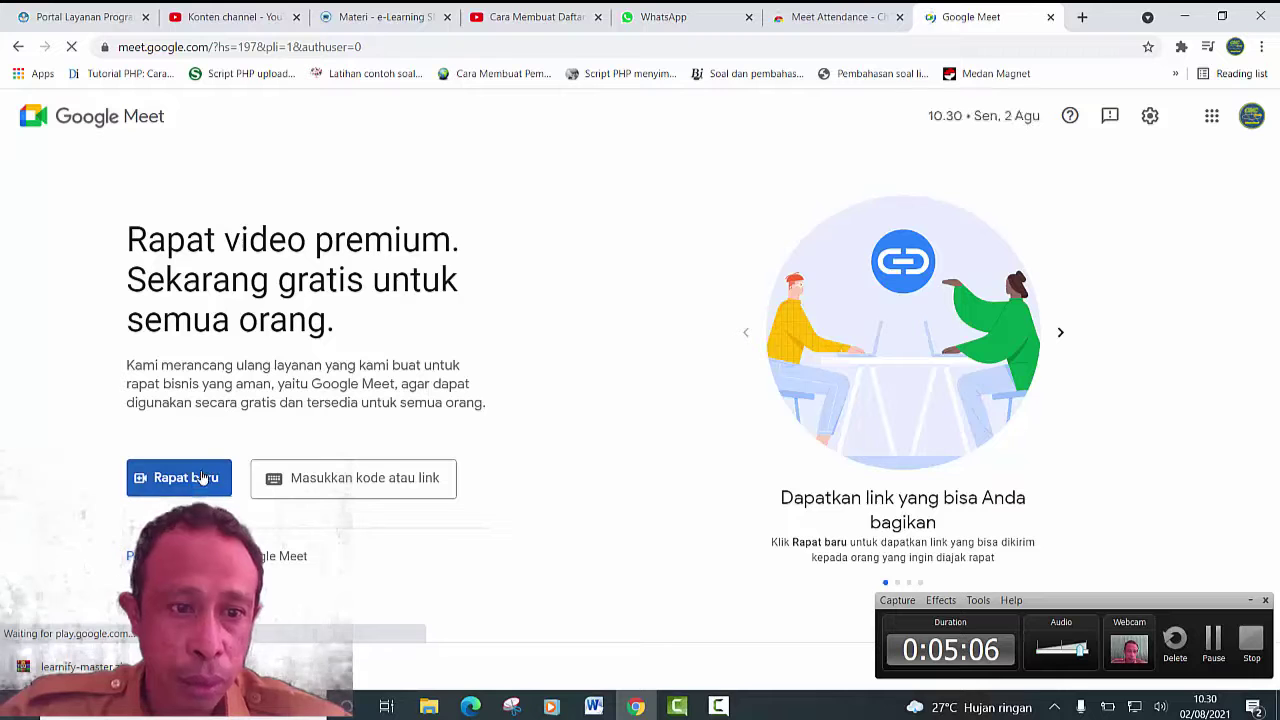
left_click(201, 478)
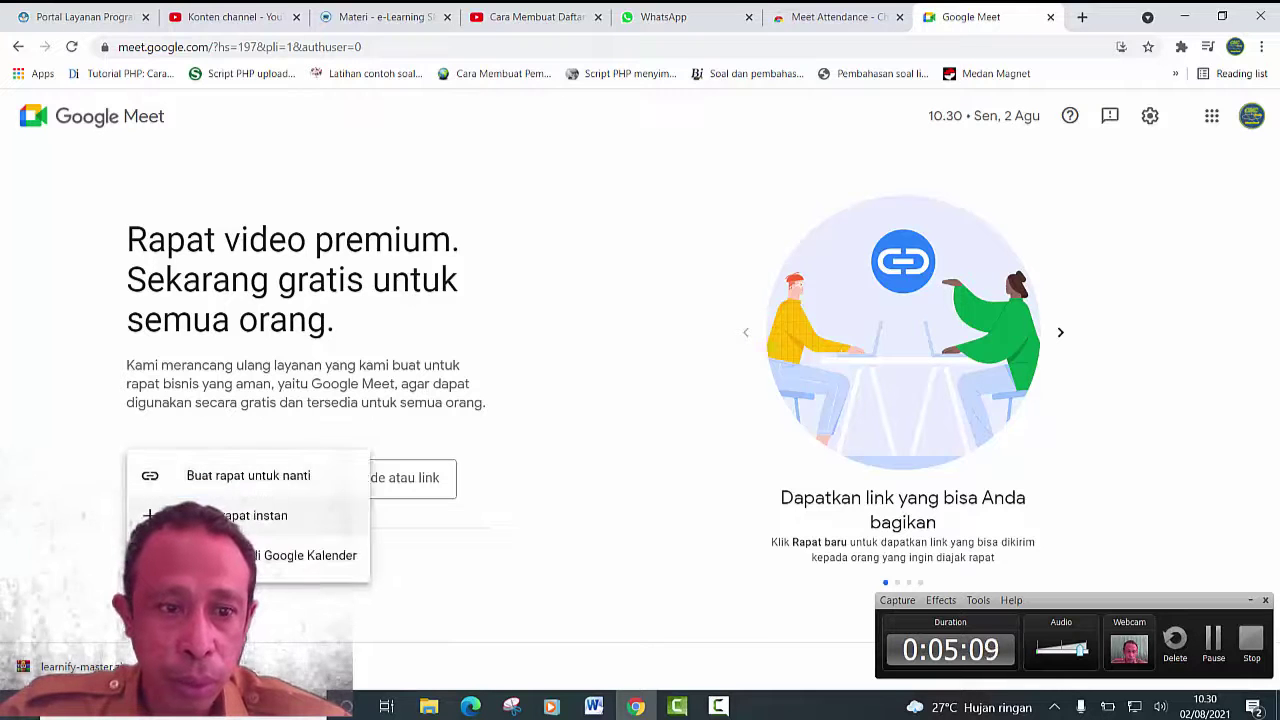
left_click(292, 512)
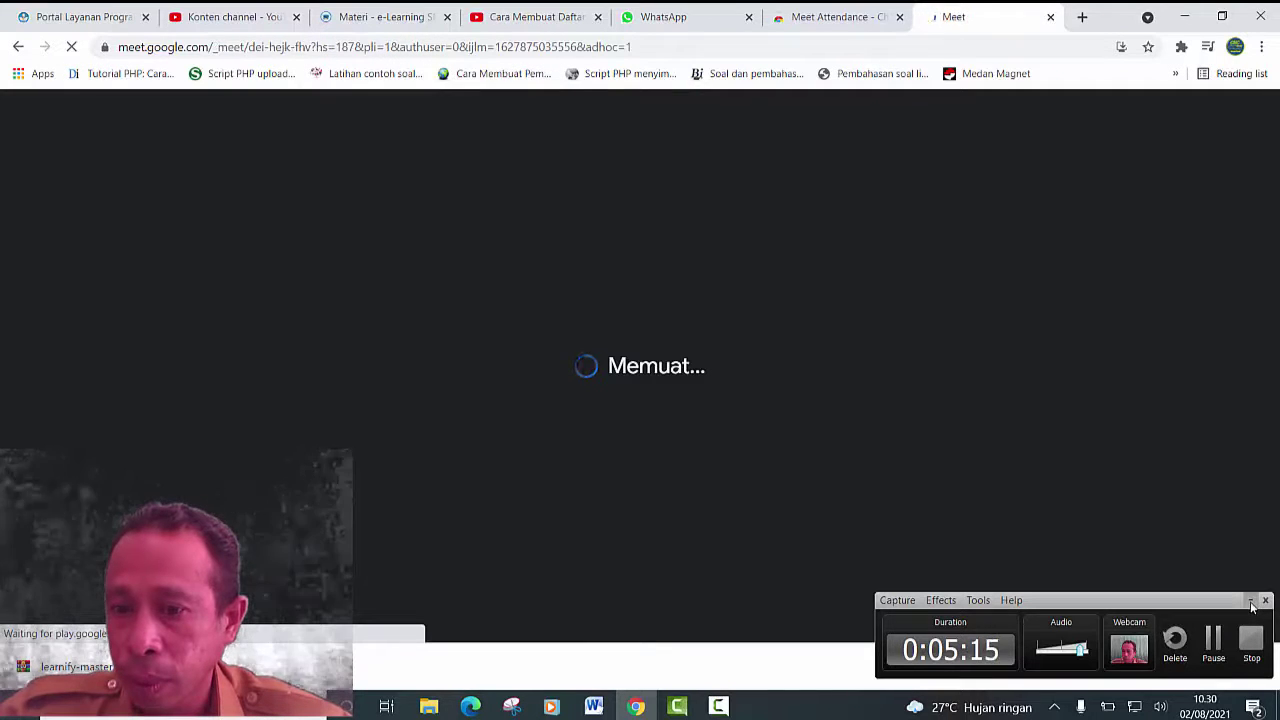
left_click(1250, 601)
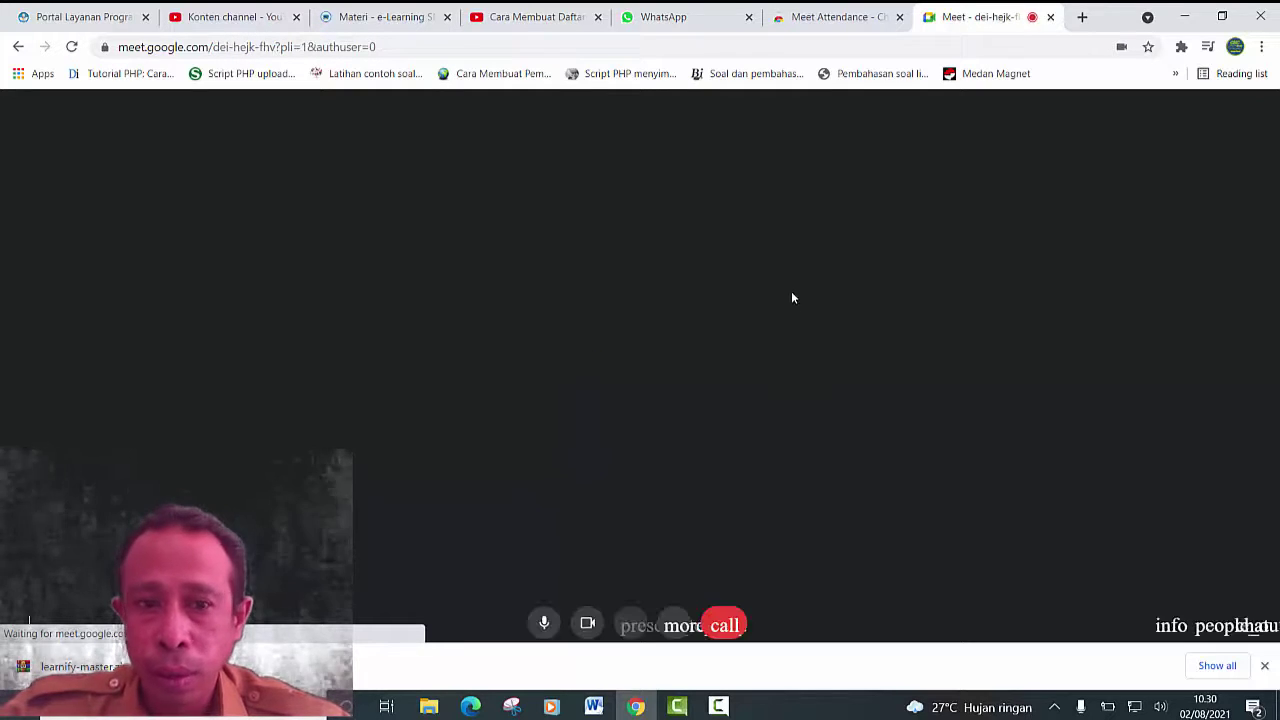
Copy the new meeting's link and turn off the camera and microphone.
left_click(303, 301)
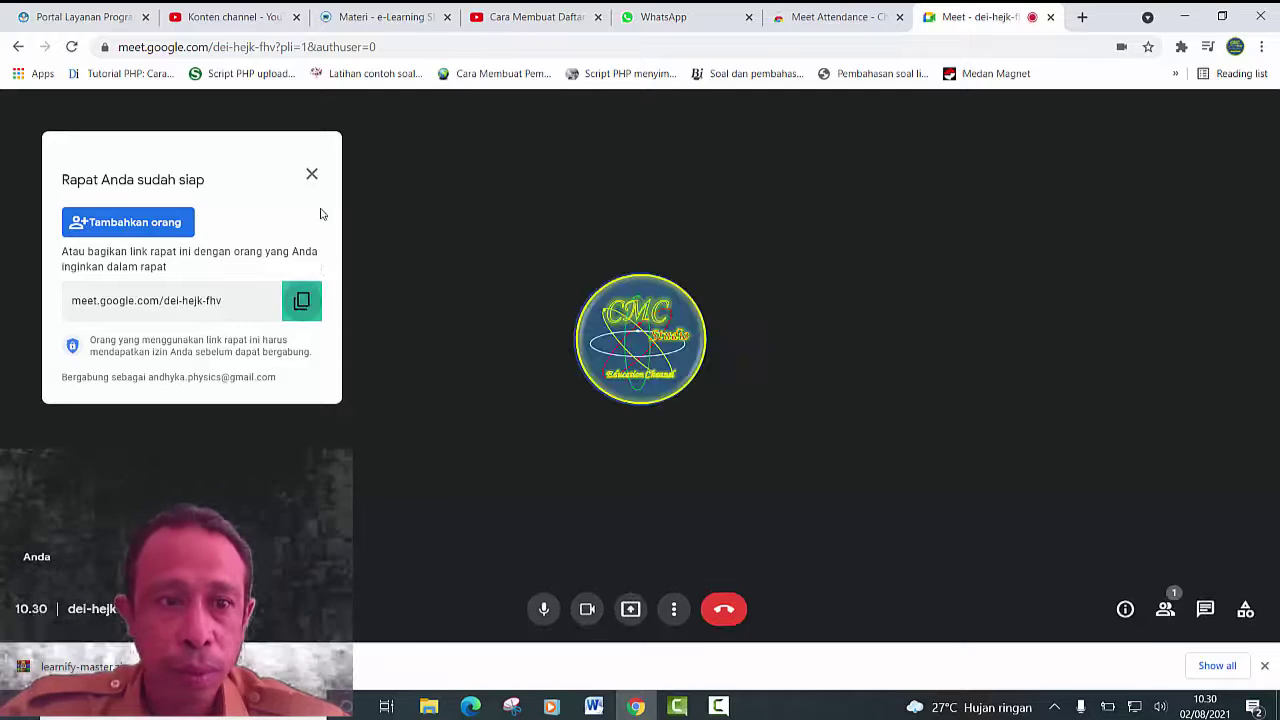
left_click(363, 228)
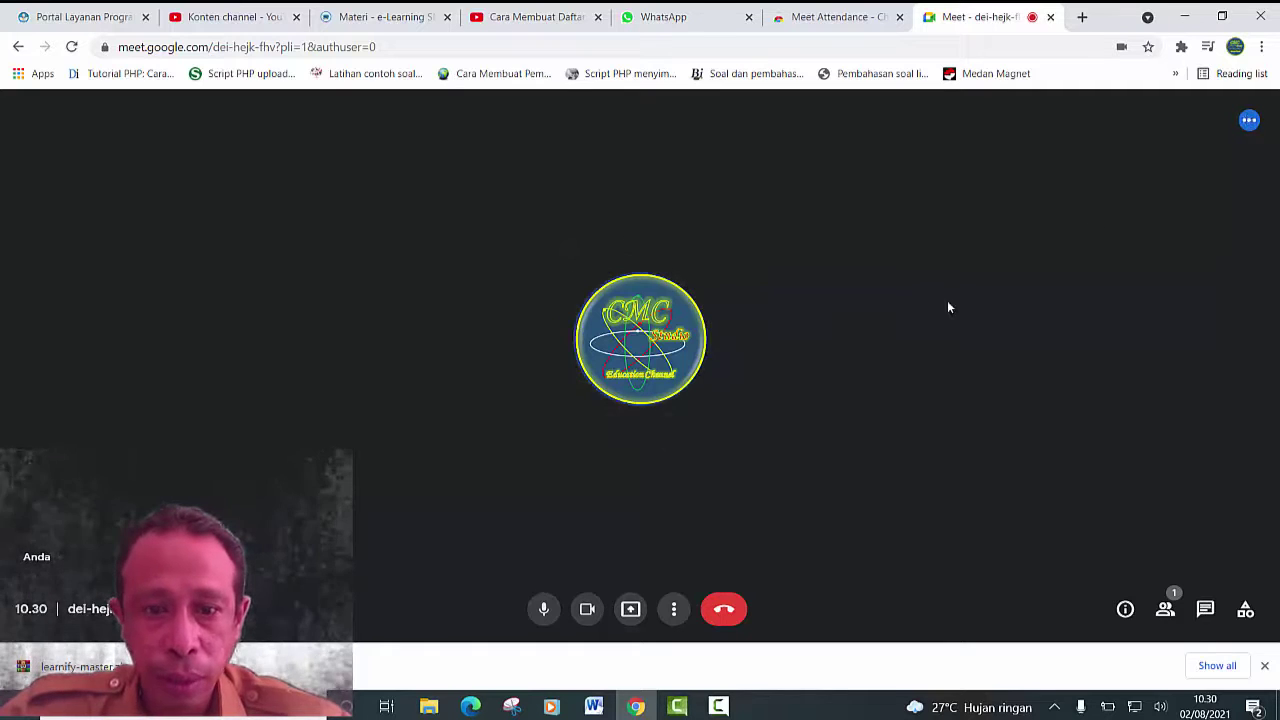
key("ctrl+e")
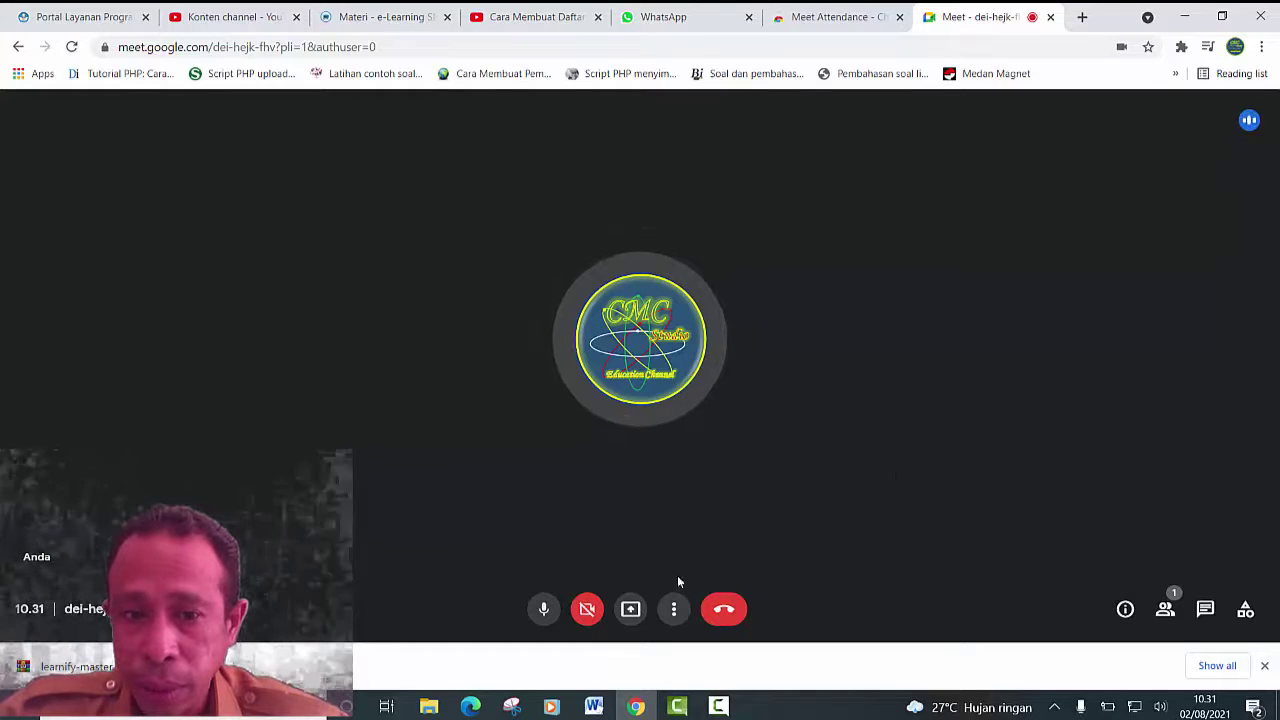
left_click(545, 609)
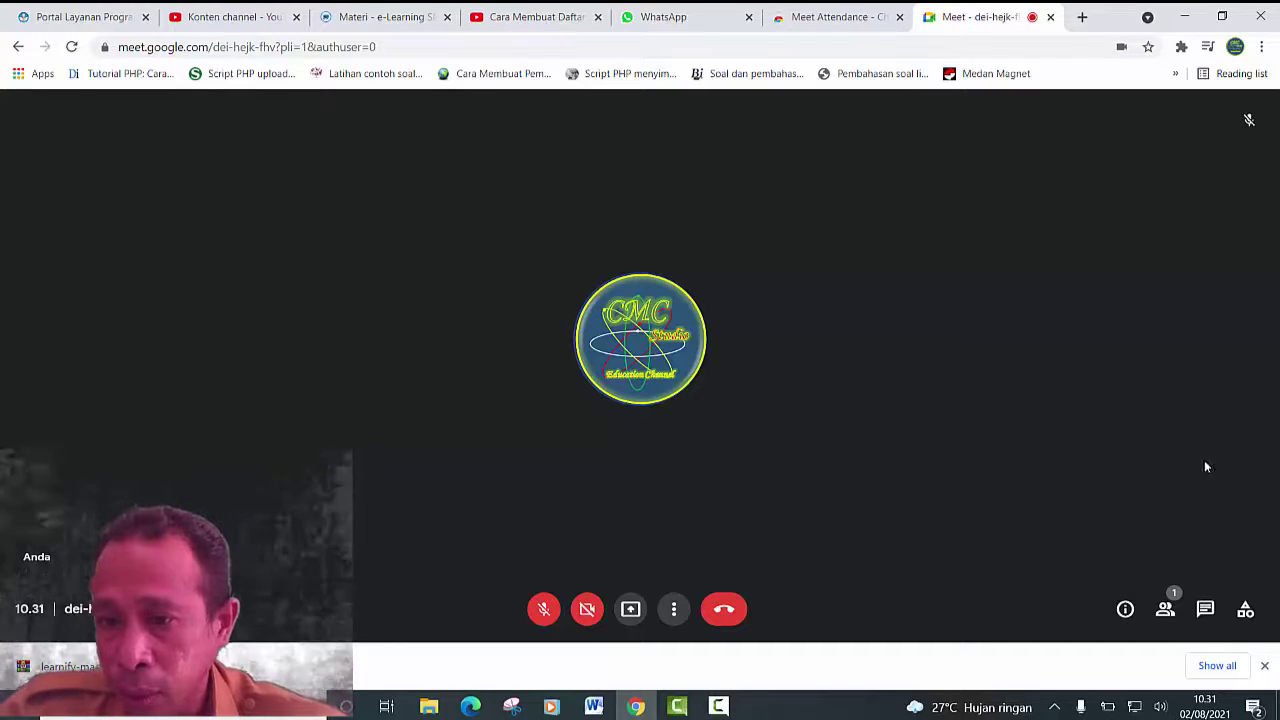
Show the meeting's participant list and open the attendance spreadsheet through the Meet Attendance extension.
left_click(1166, 610)
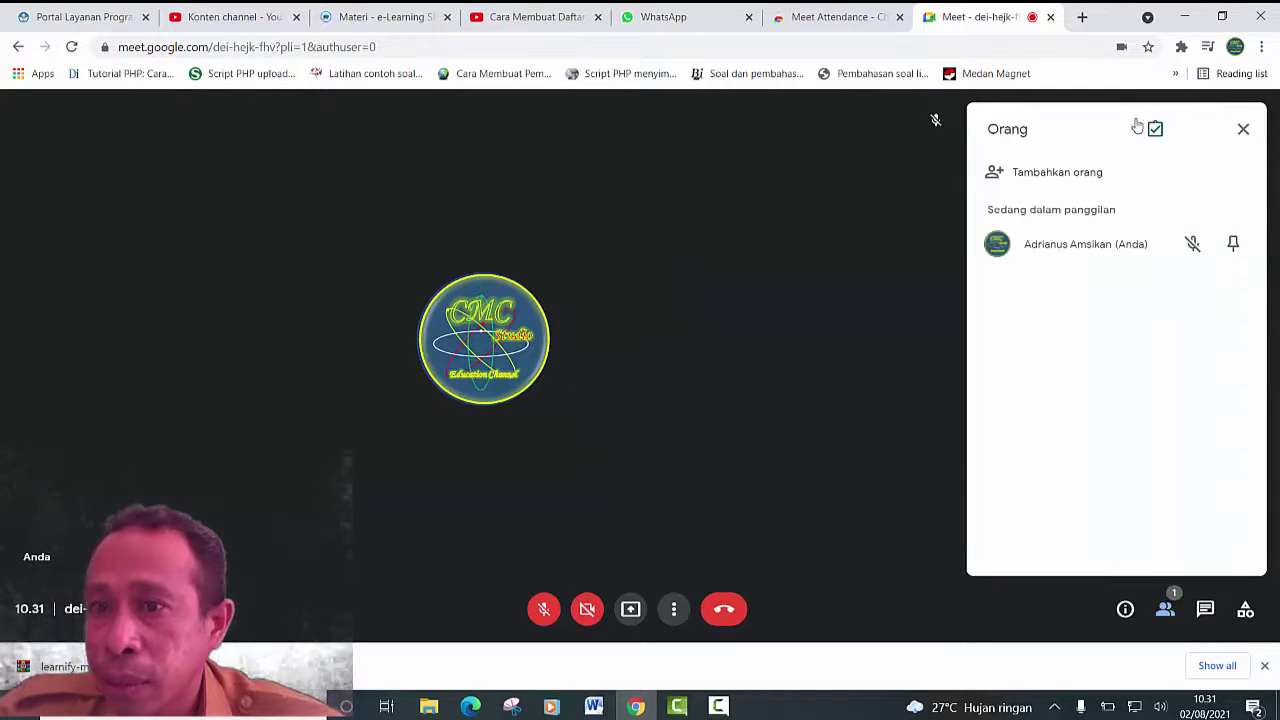
mouse_move(1160, 138)
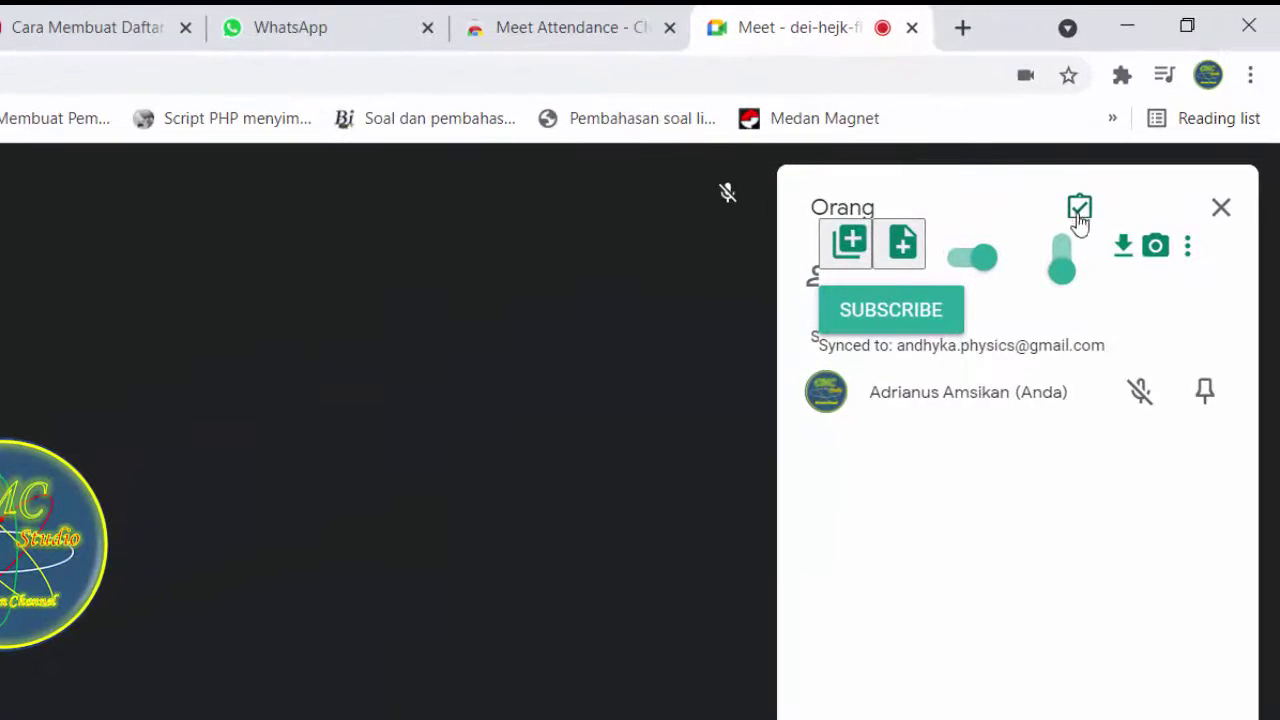
left_click(1120, 168)
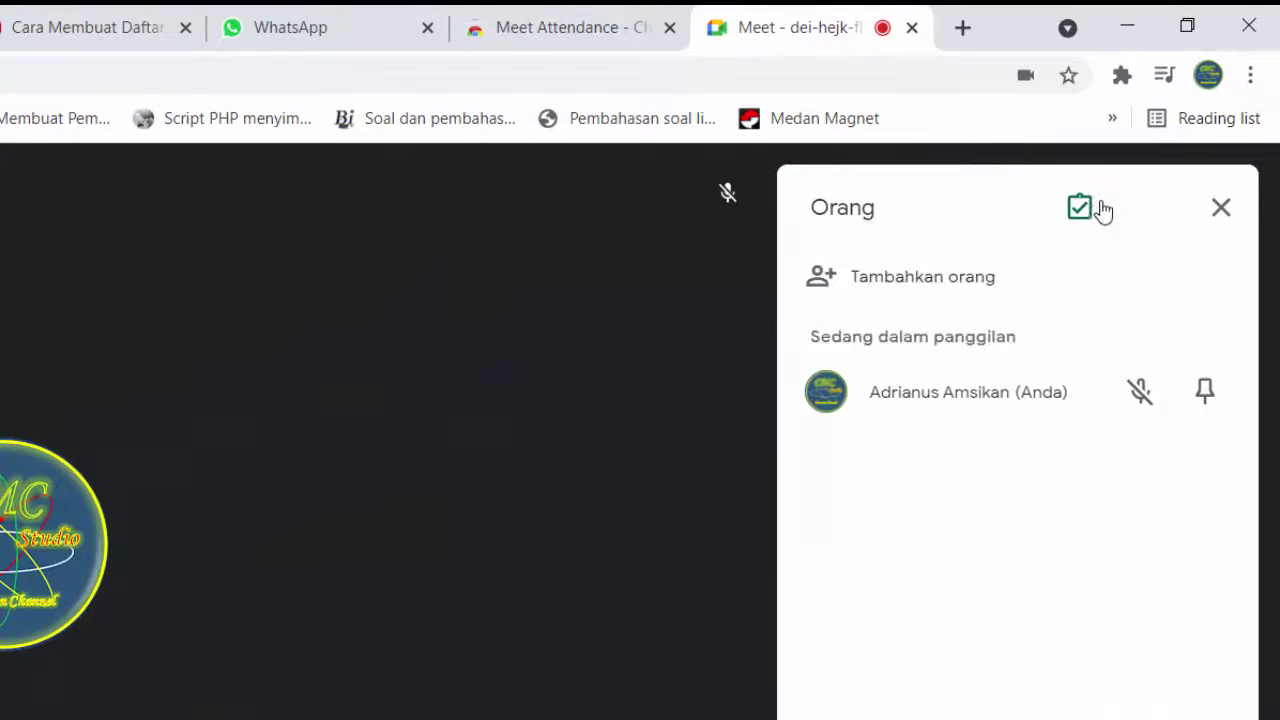
mouse_move(1077, 219)
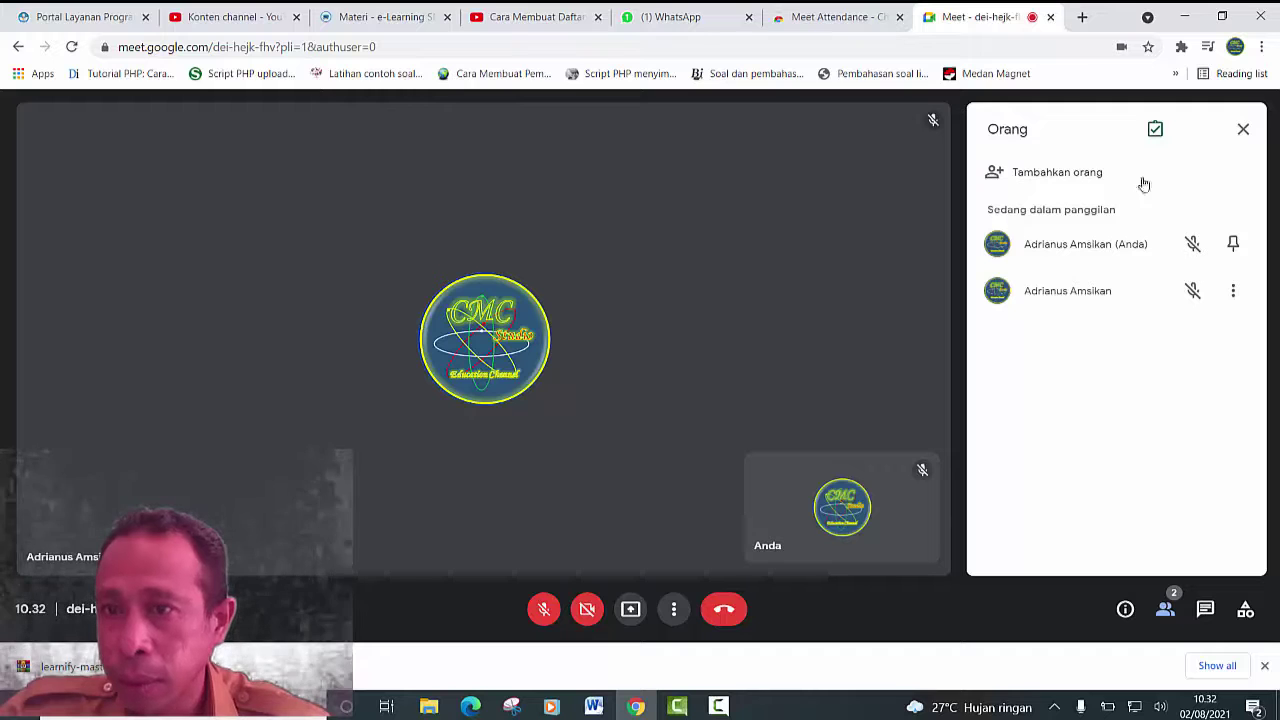
mouse_move(1159, 142)
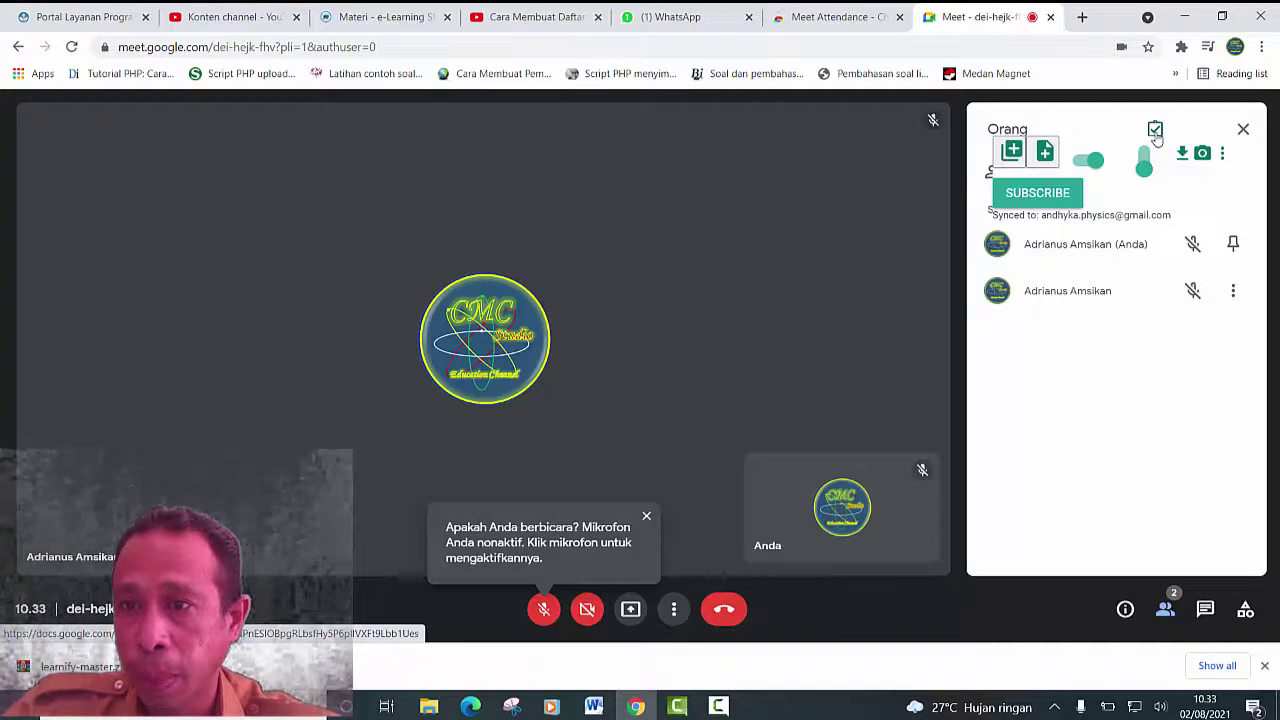
left_click(1155, 131)
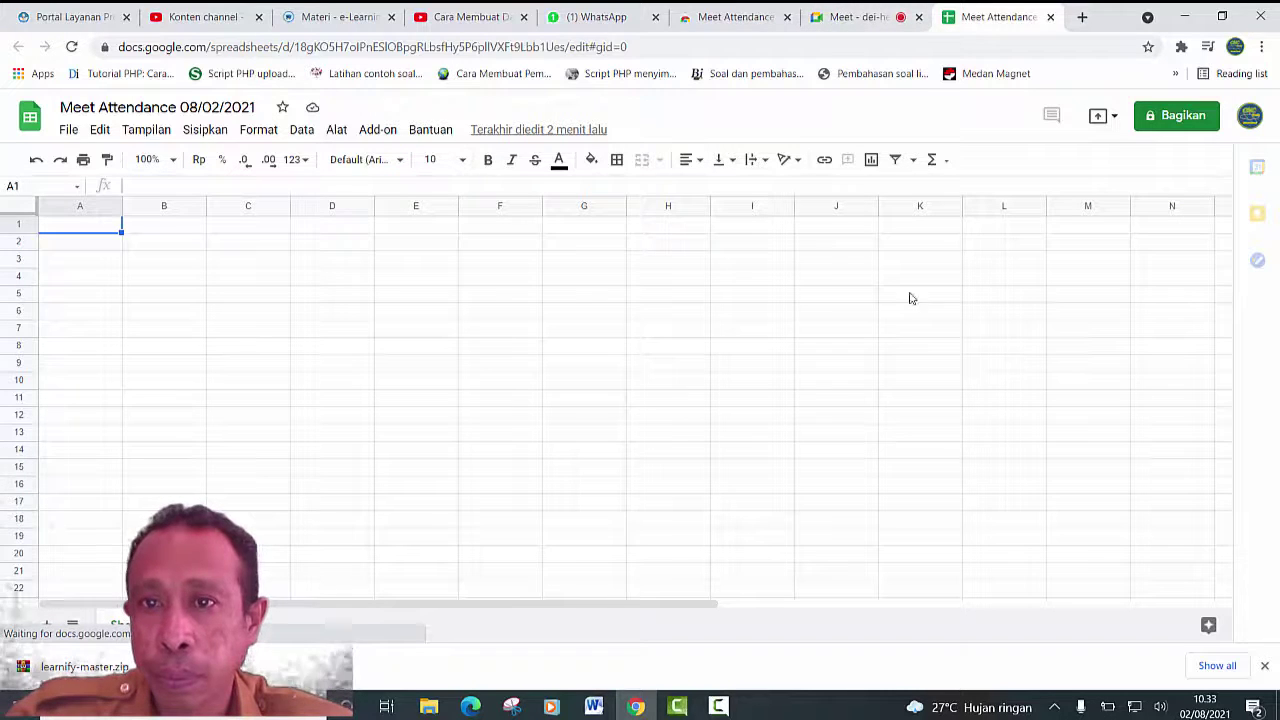
Return to the Google Meet call and admit the participant asking to join.
left_click(868, 18)
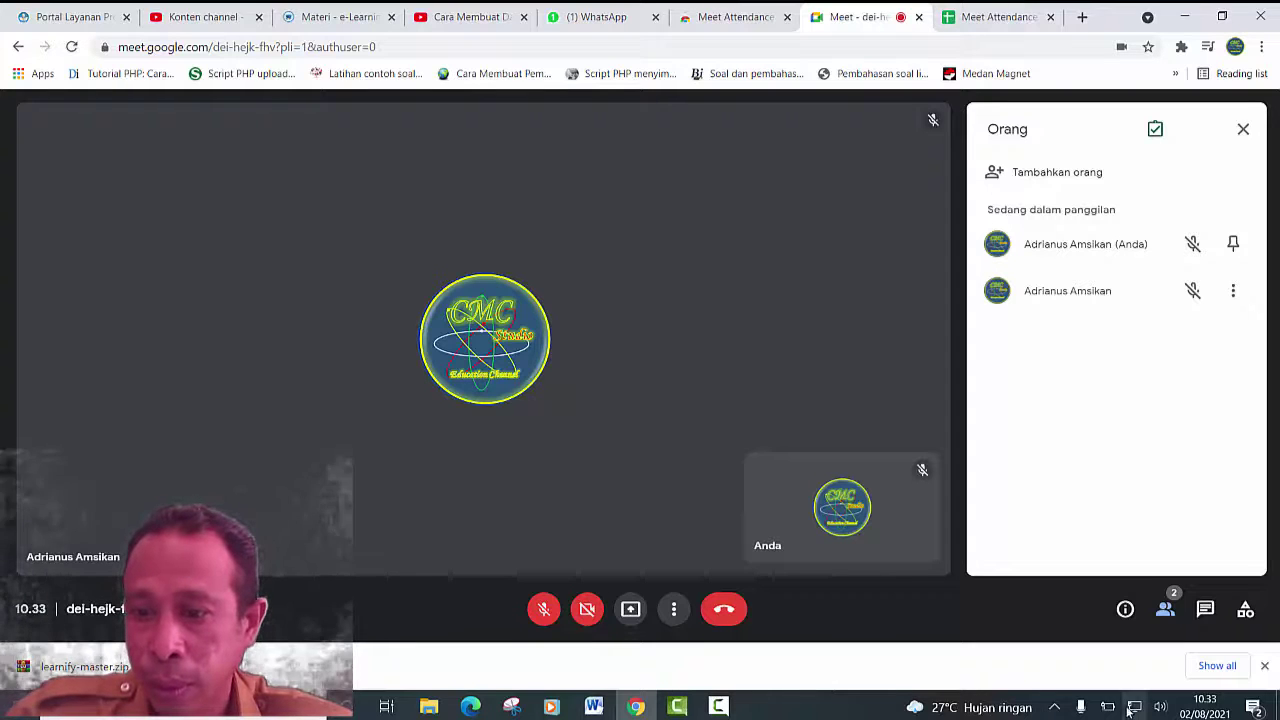
left_click(718, 706)
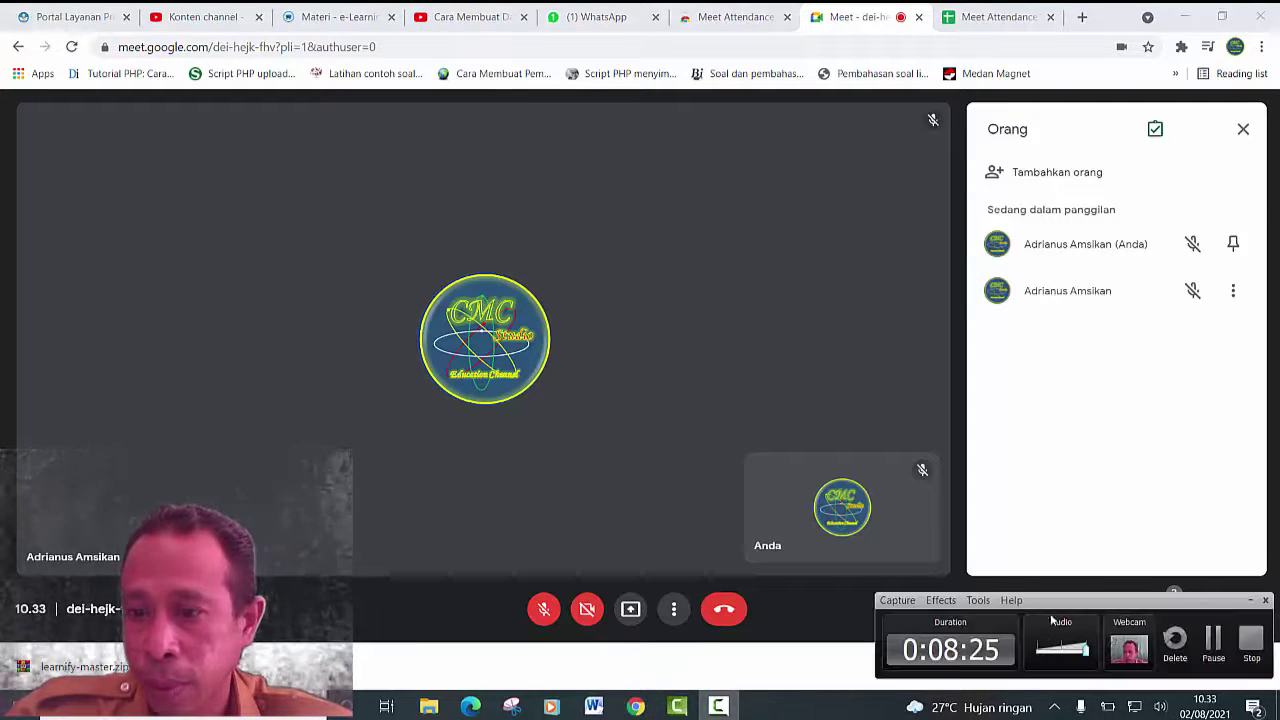
left_click(1213, 648)
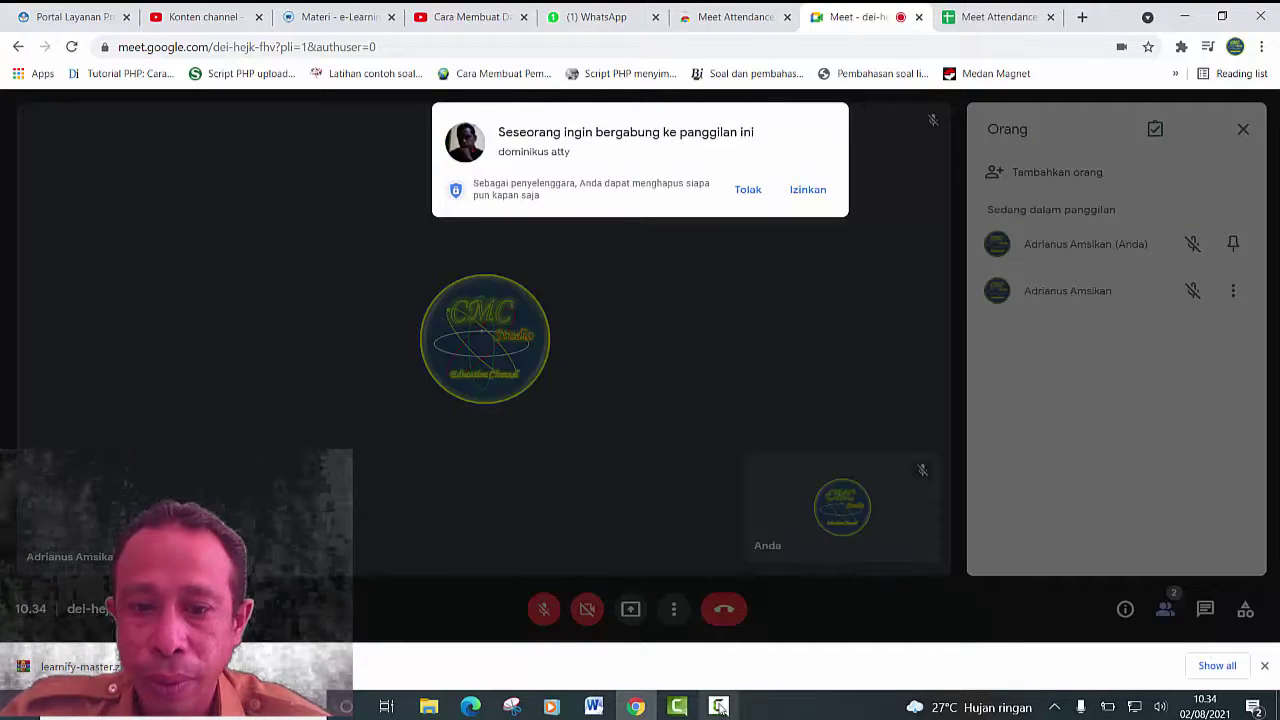
left_click(808, 190)
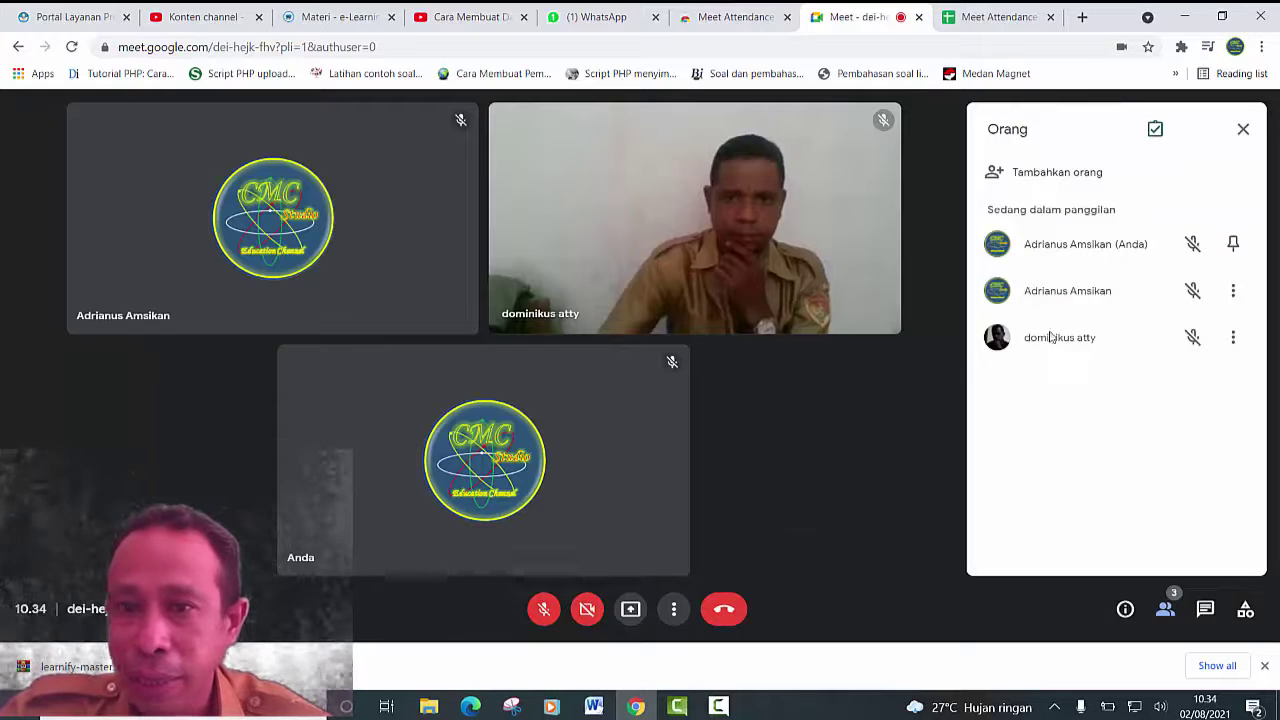
Reopen the attendance spreadsheet through the Meet Attendance extension, close its older duplicate tab, and return to the call.
mouse_move(1157, 131)
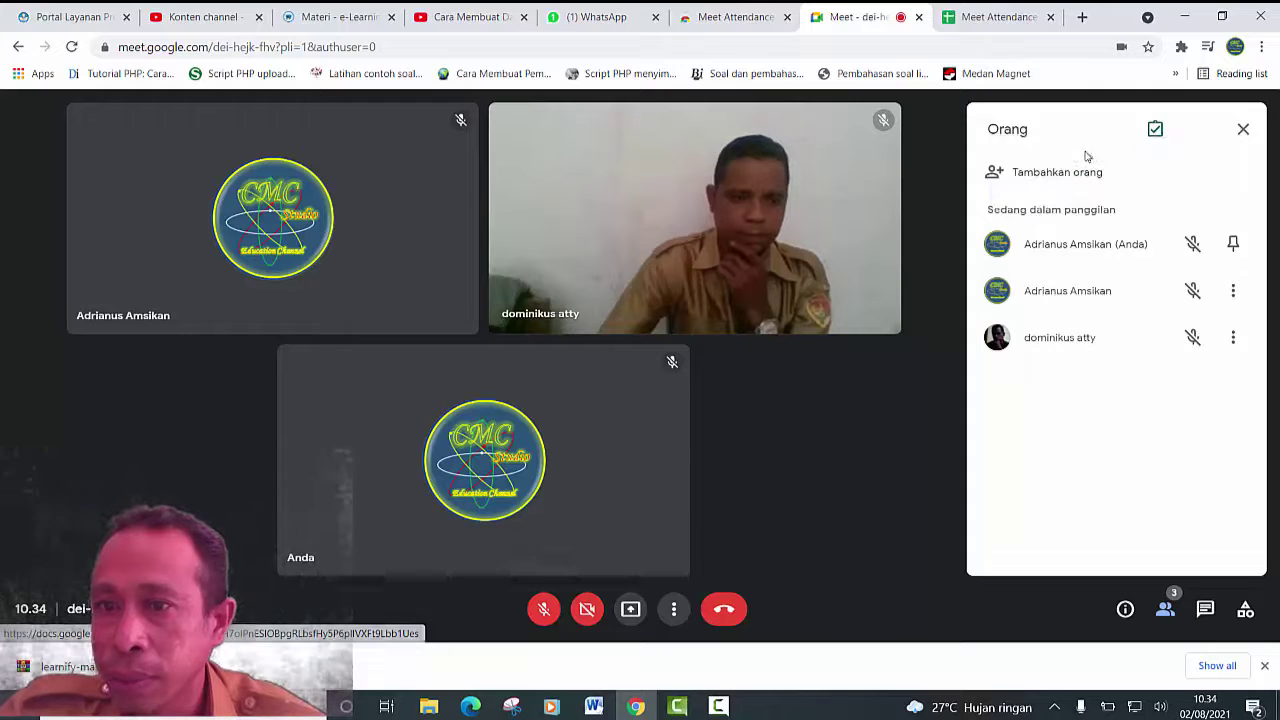
left_click(1156, 131)
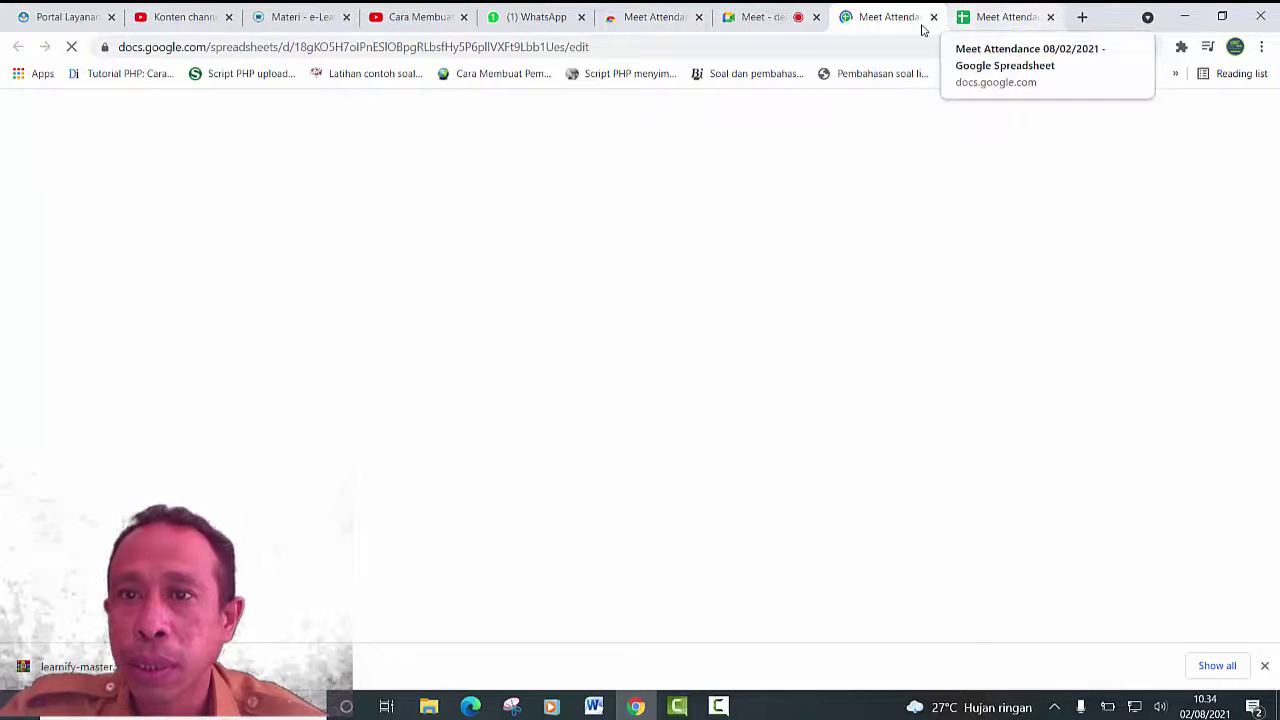
left_click(1050, 17)
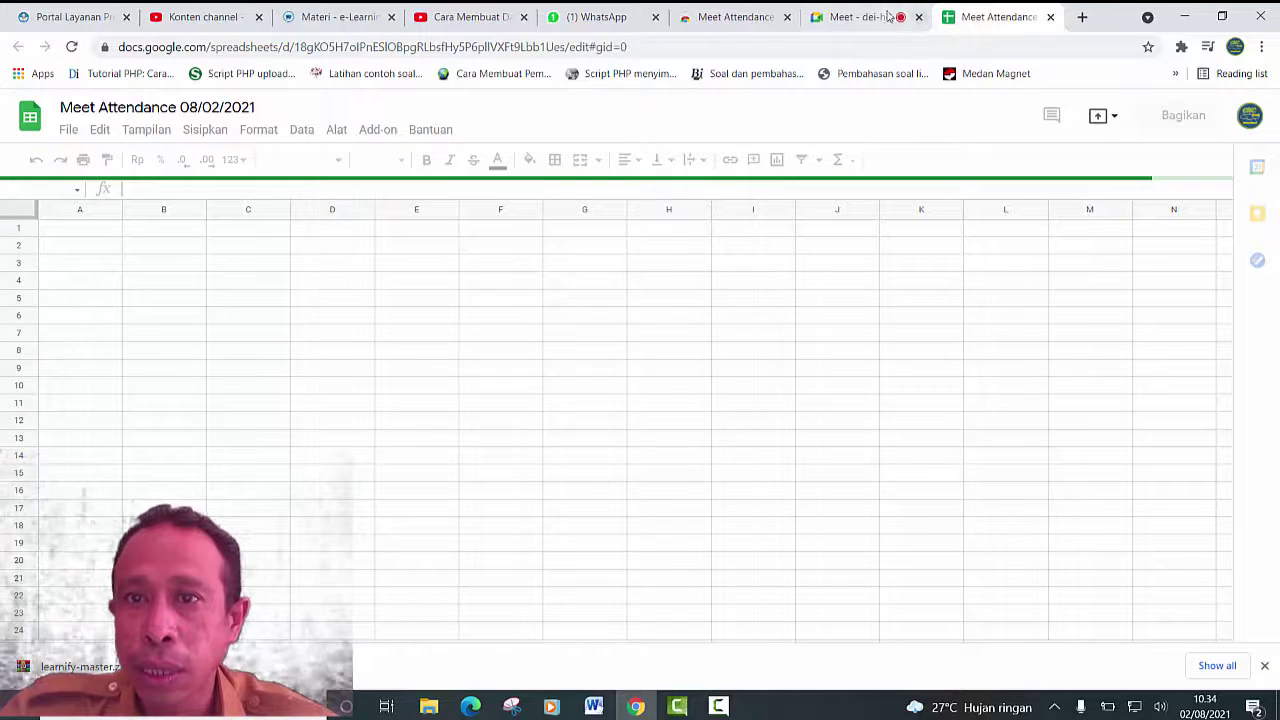
left_click(885, 16)
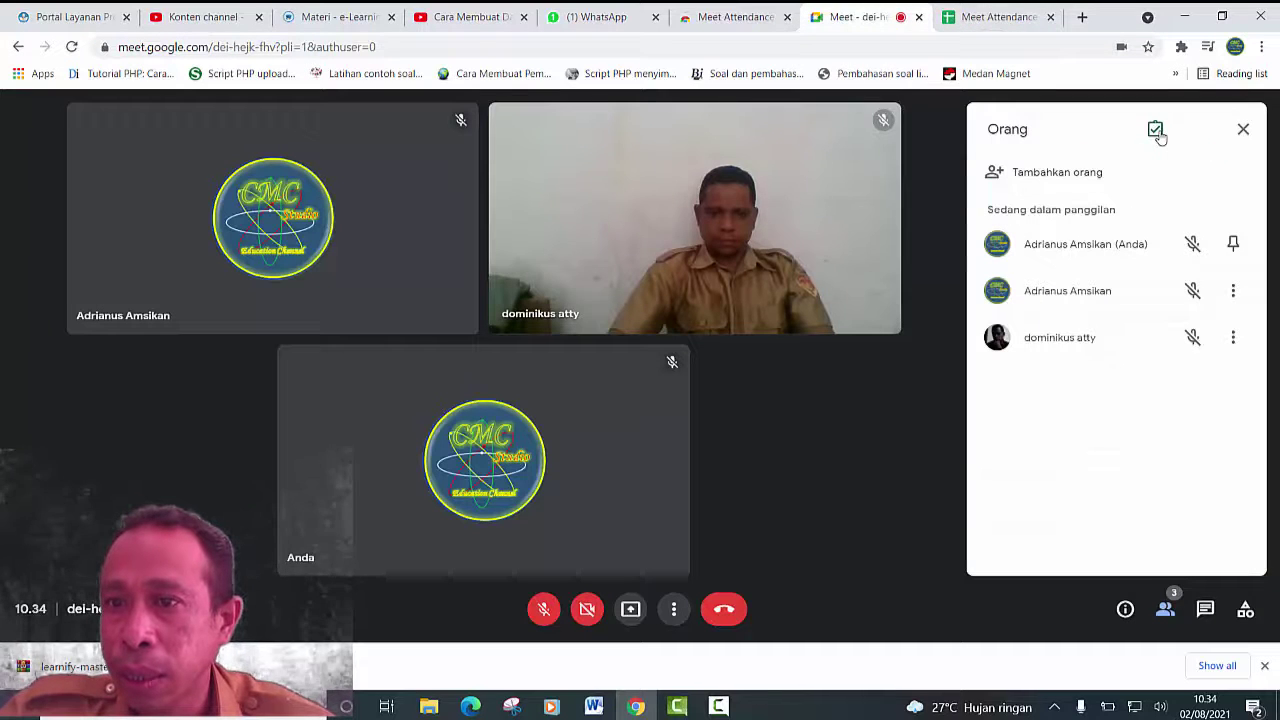
Restart attendance tracking by switching the Meet Attendance extension off and on again.
left_click(1156, 132)
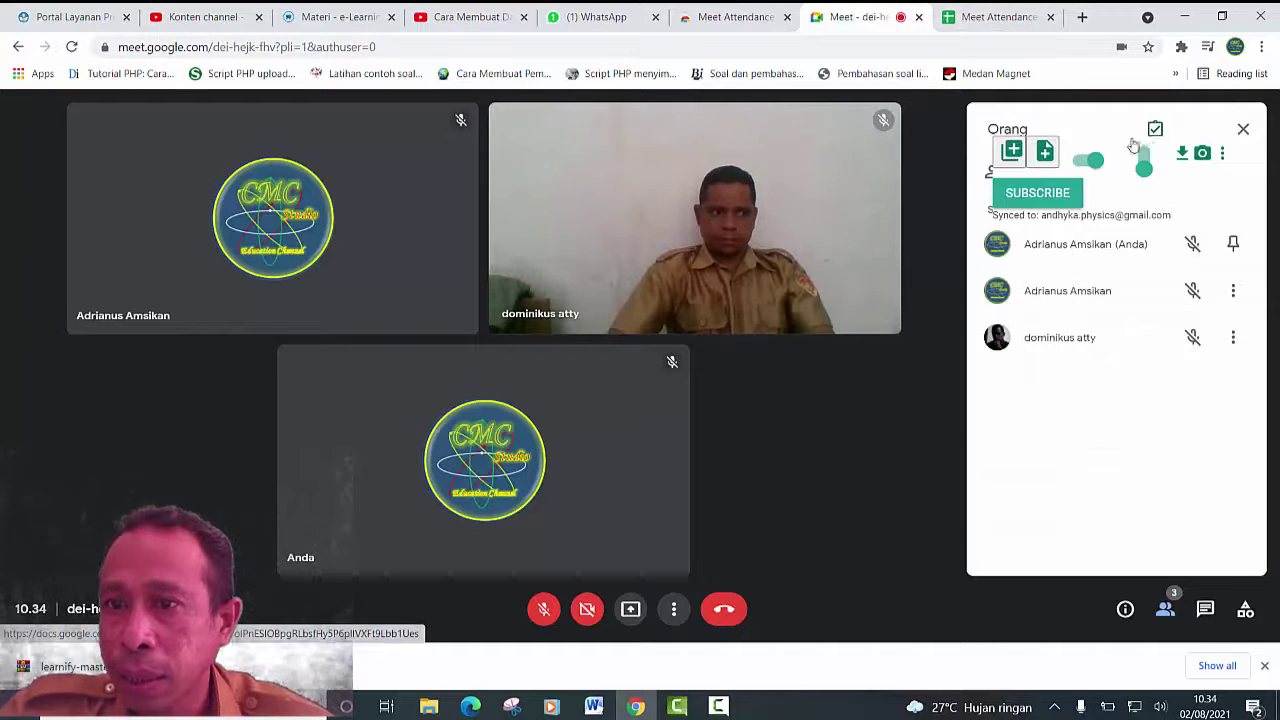
left_click(1156, 132)
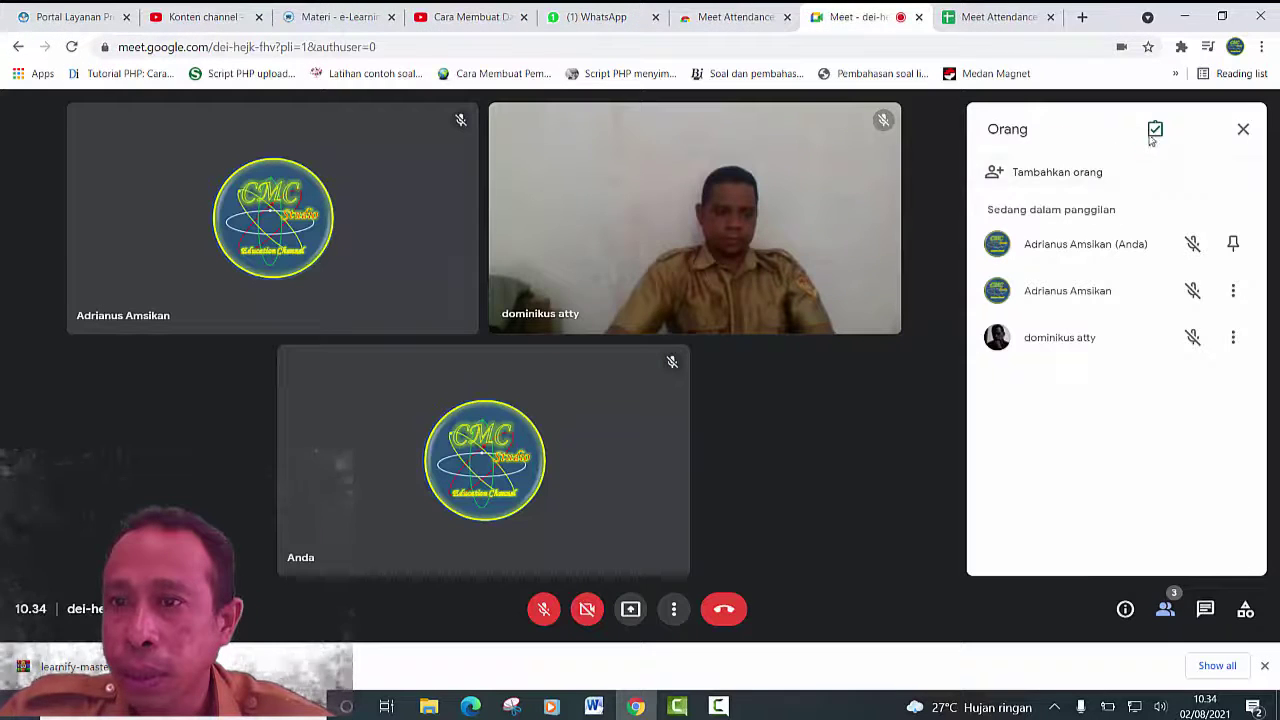
mouse_move(1155, 135)
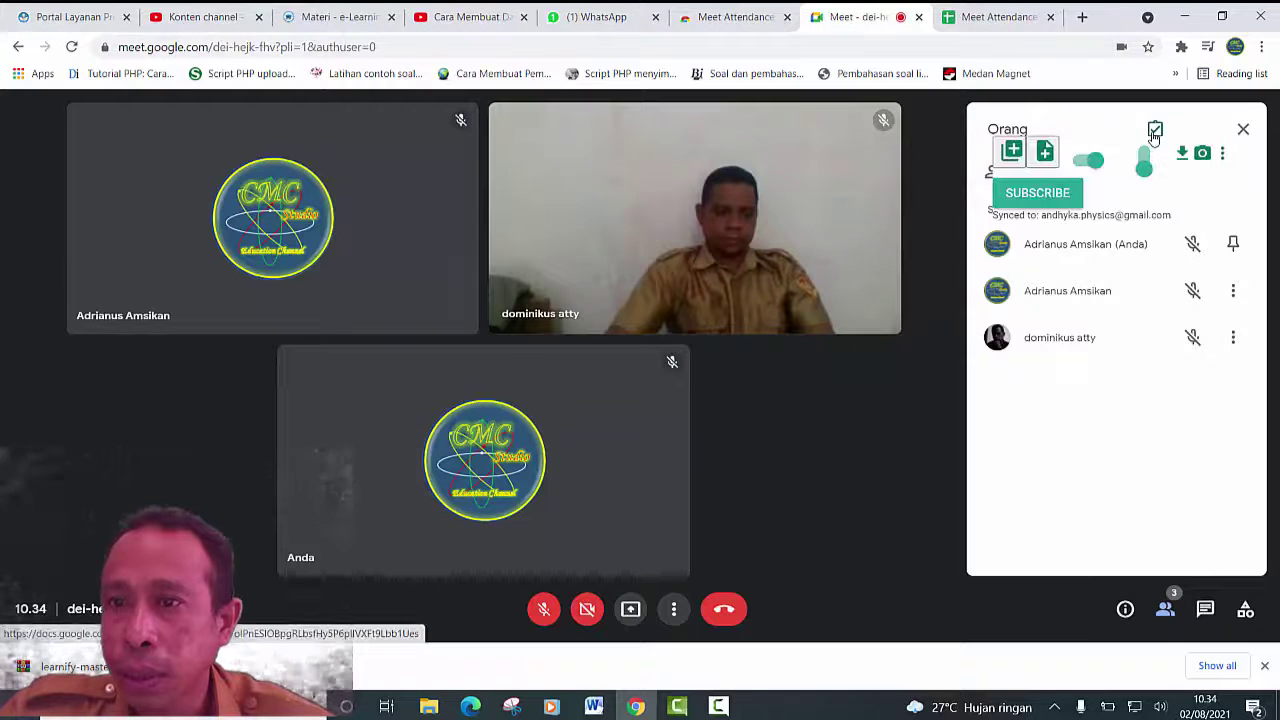
left_click(1082, 163)
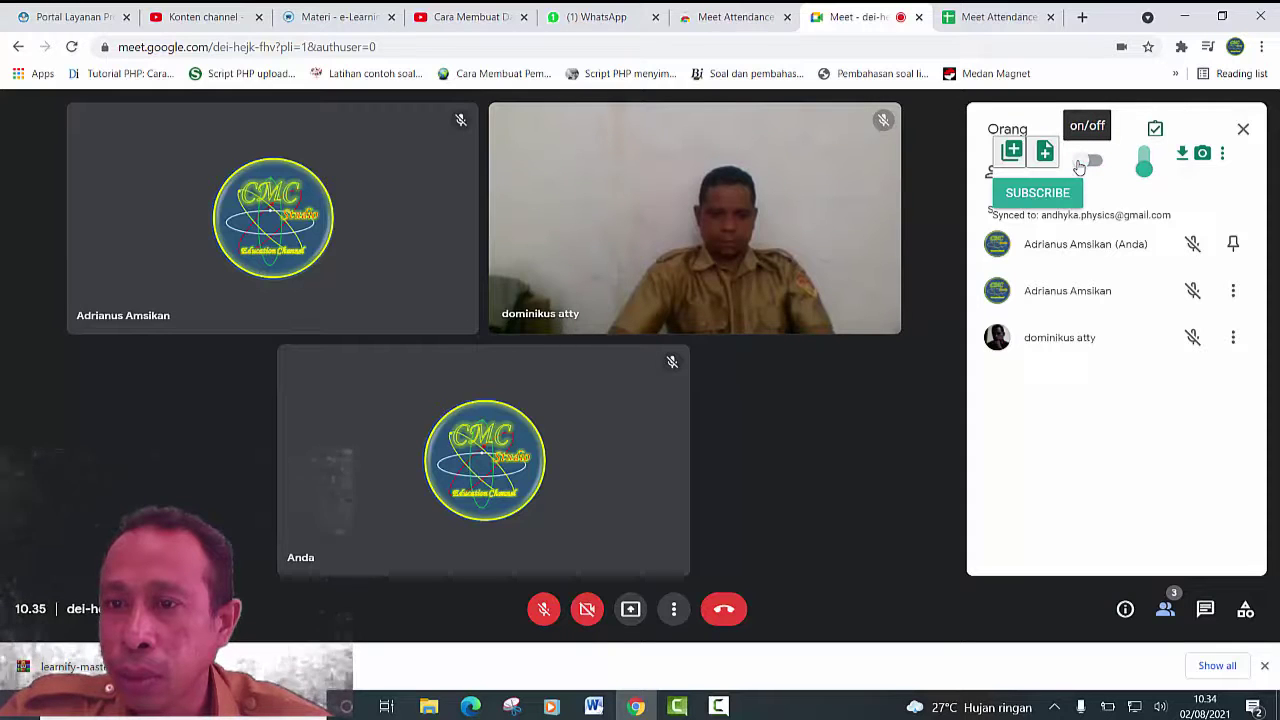
left_click(1092, 163)
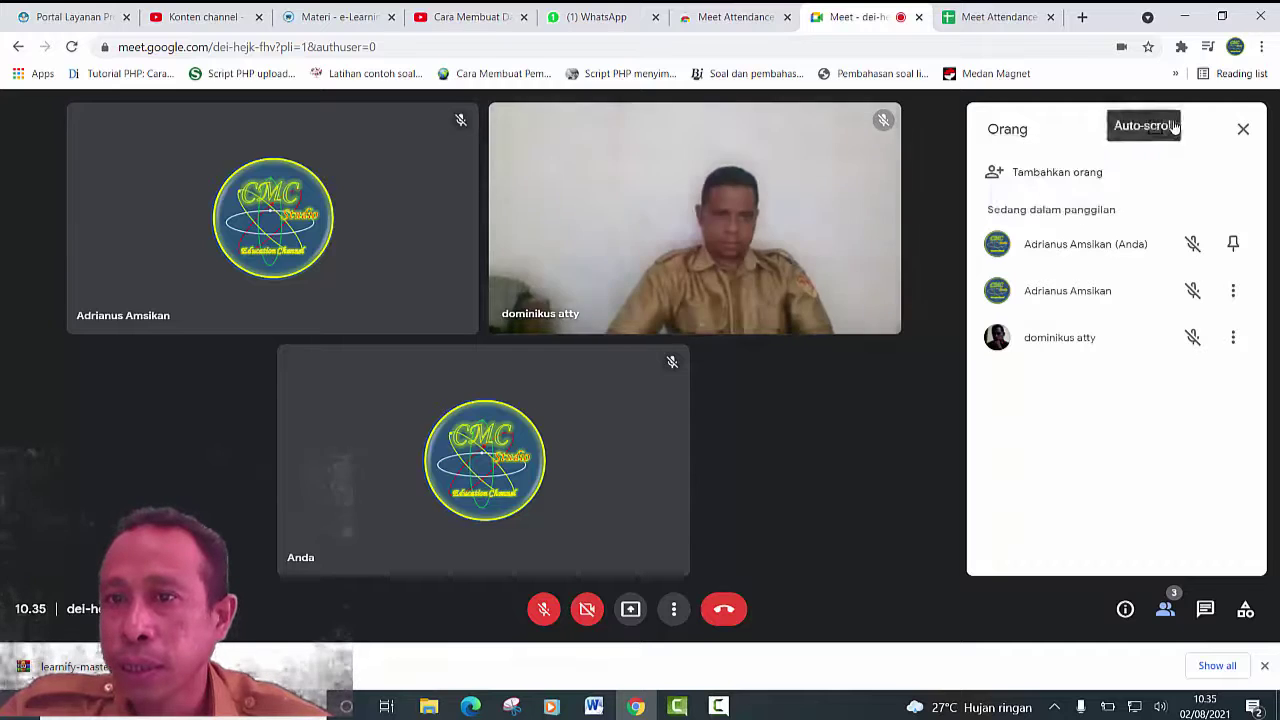
Check the attendance spreadsheet through the extension and close both of its open tabs.
left_click(1155, 129)
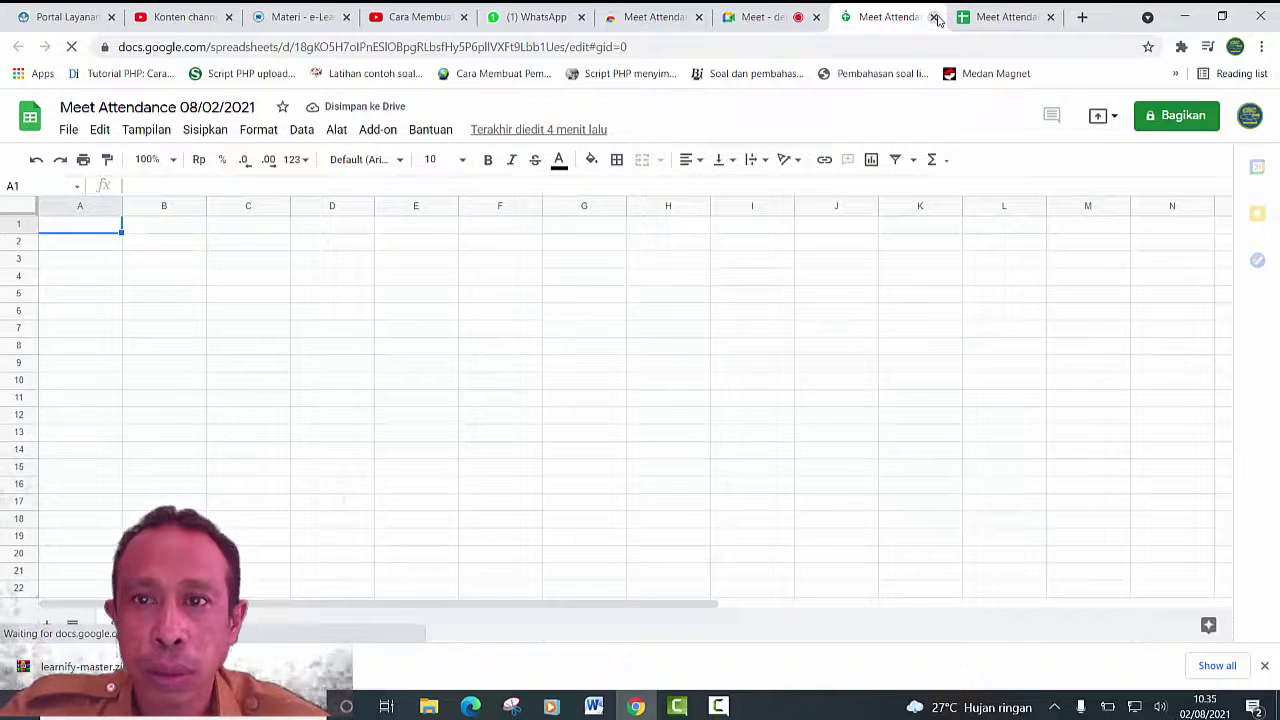
left_click(934, 18)
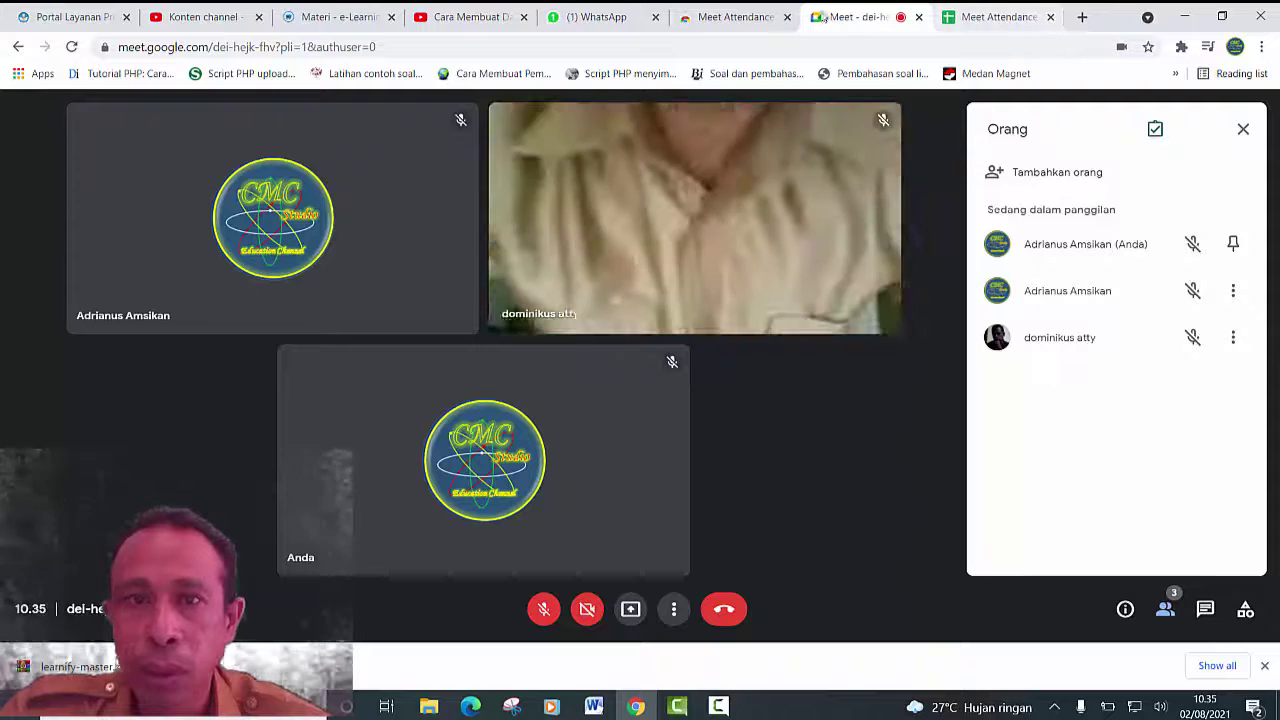
left_click(1049, 18)
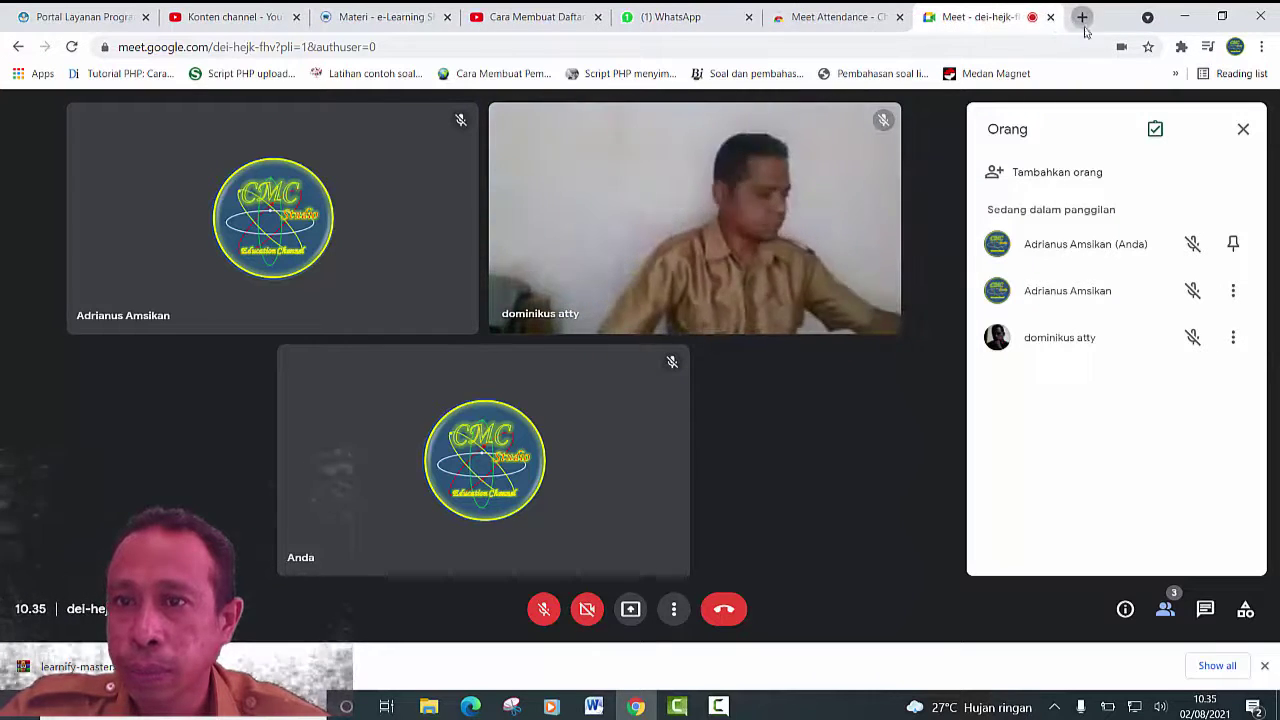
Open Google Drive in a new browser tab and open the first suggested Meet Attendance 08/02/2021 spreadsheet.
left_click(1082, 18)
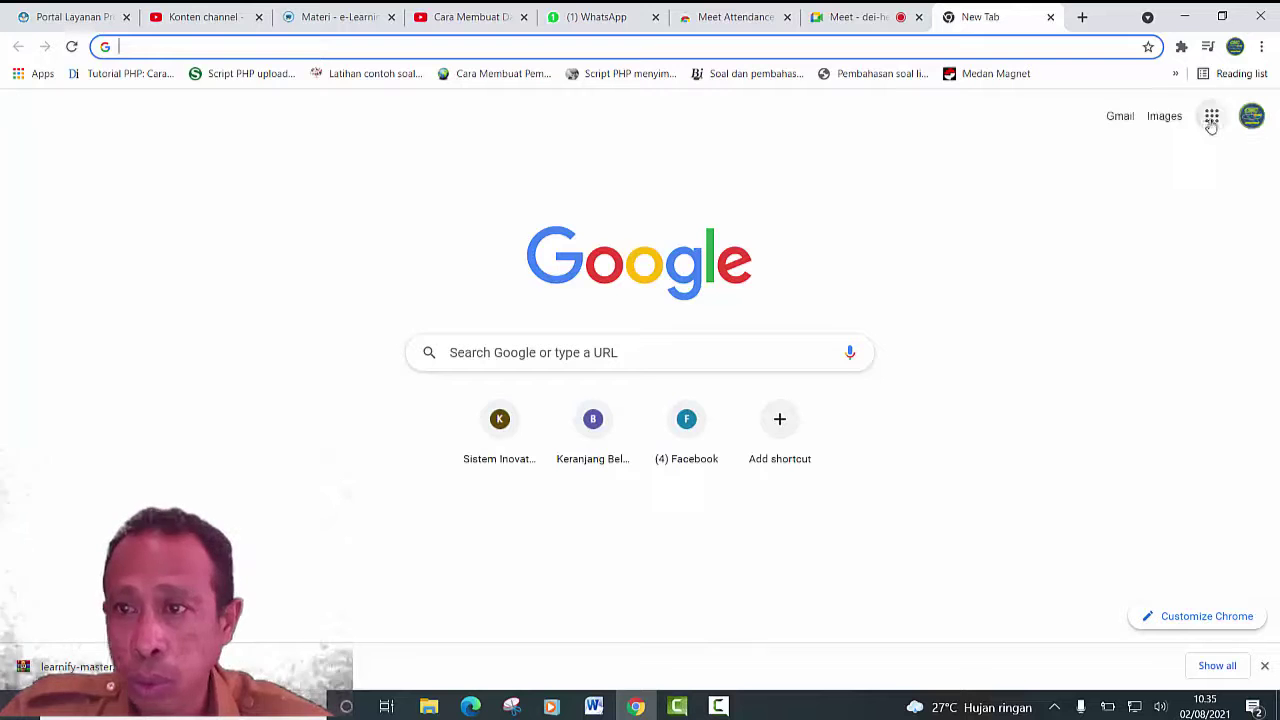
left_click(1210, 120)
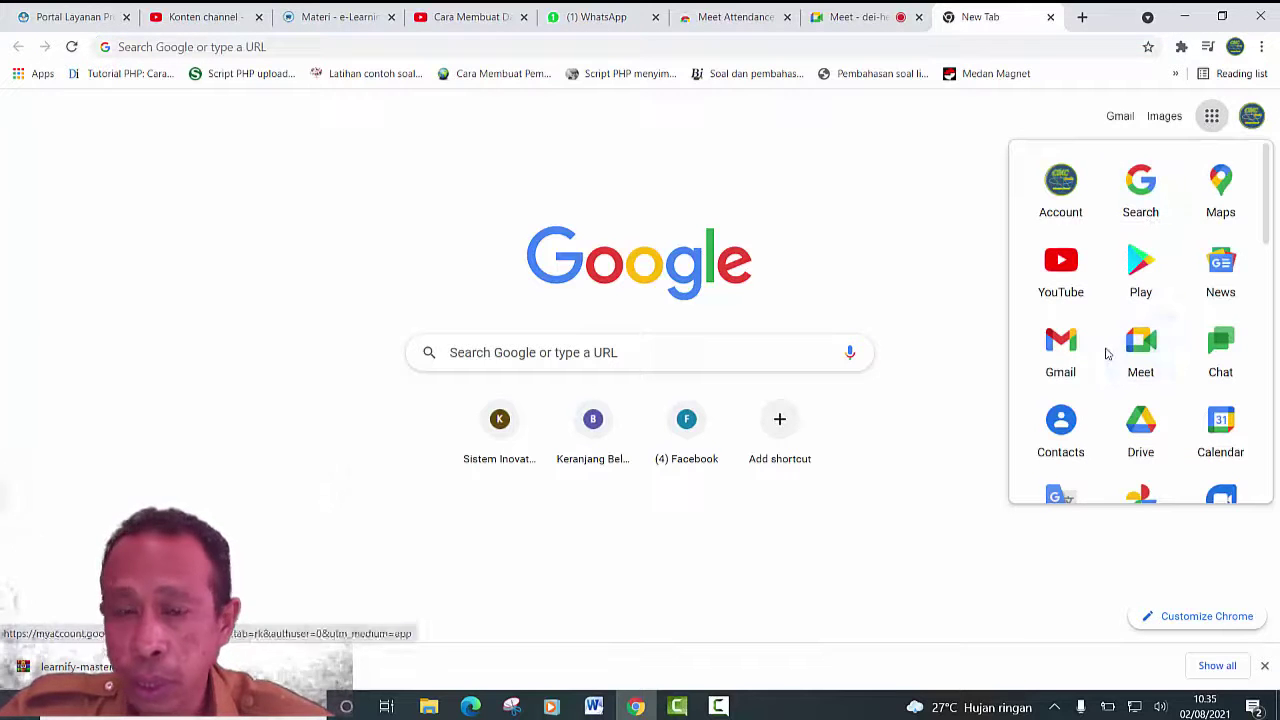
left_click(1141, 437)
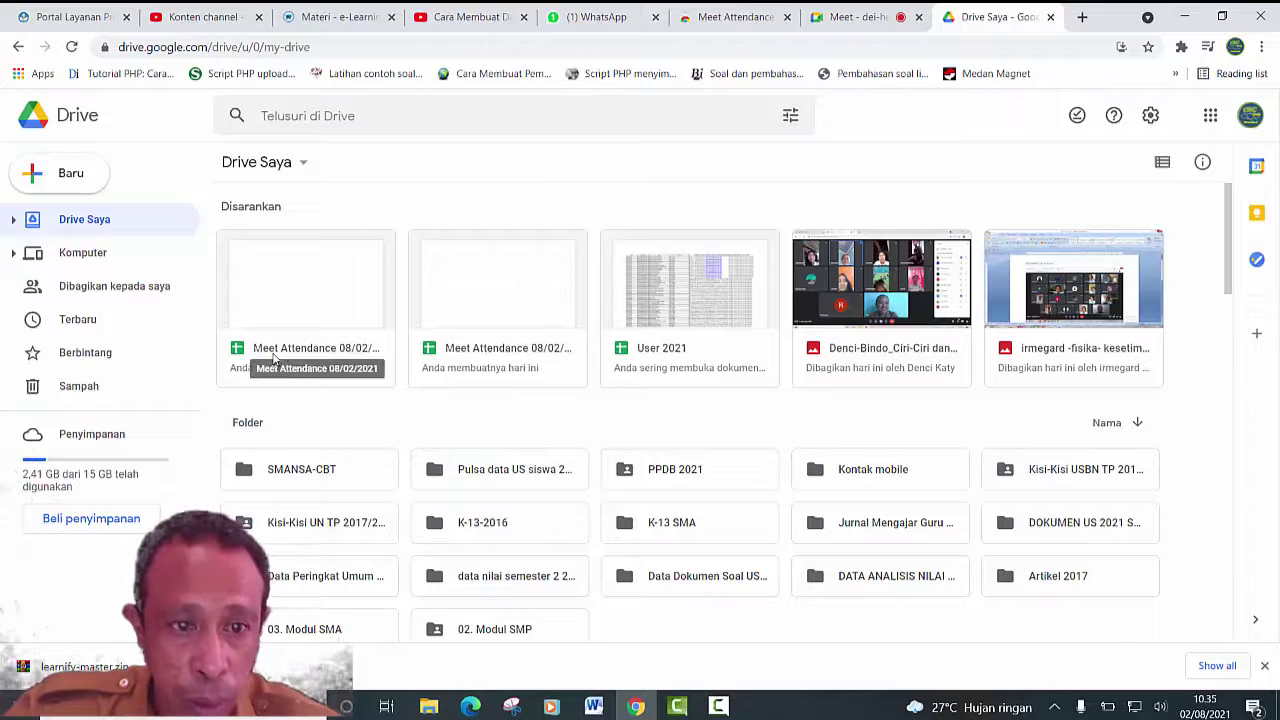
left_click(326, 328)
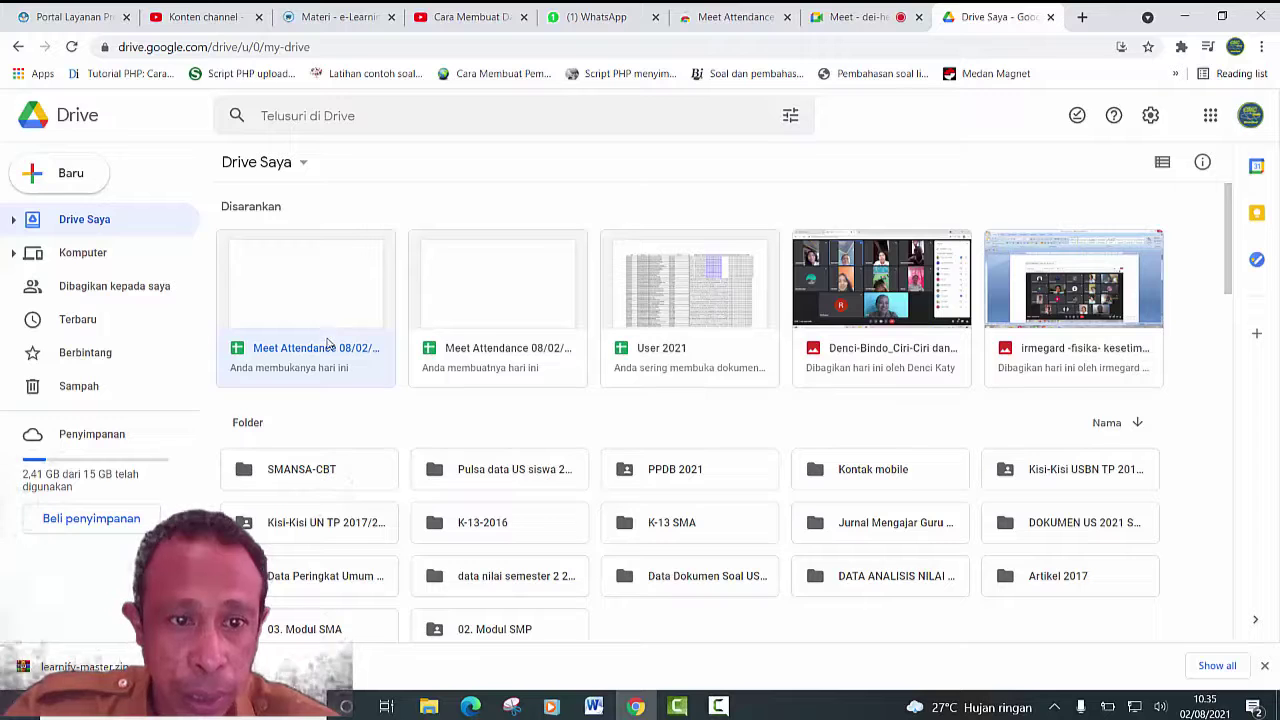
double_click(328, 343)
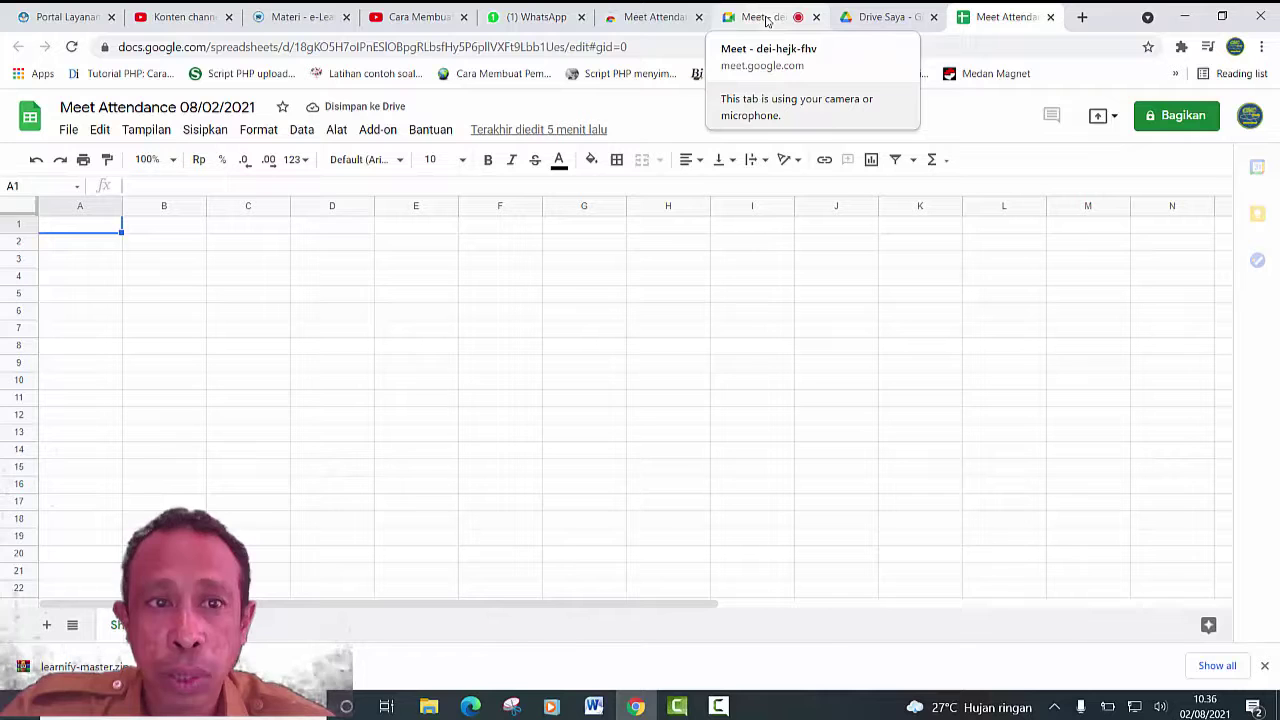
Go back to the Google Meet call and switch the extension's attendance tracking off and on once more.
left_click(767, 20)
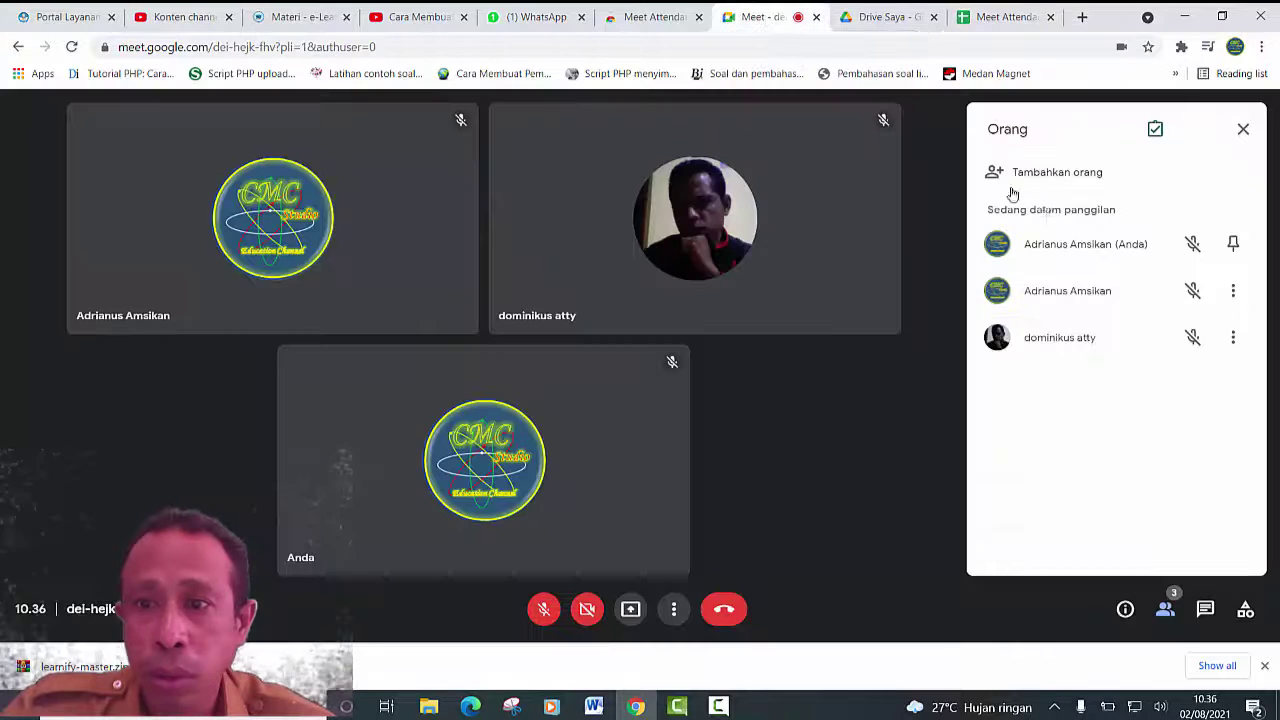
mouse_move(1157, 129)
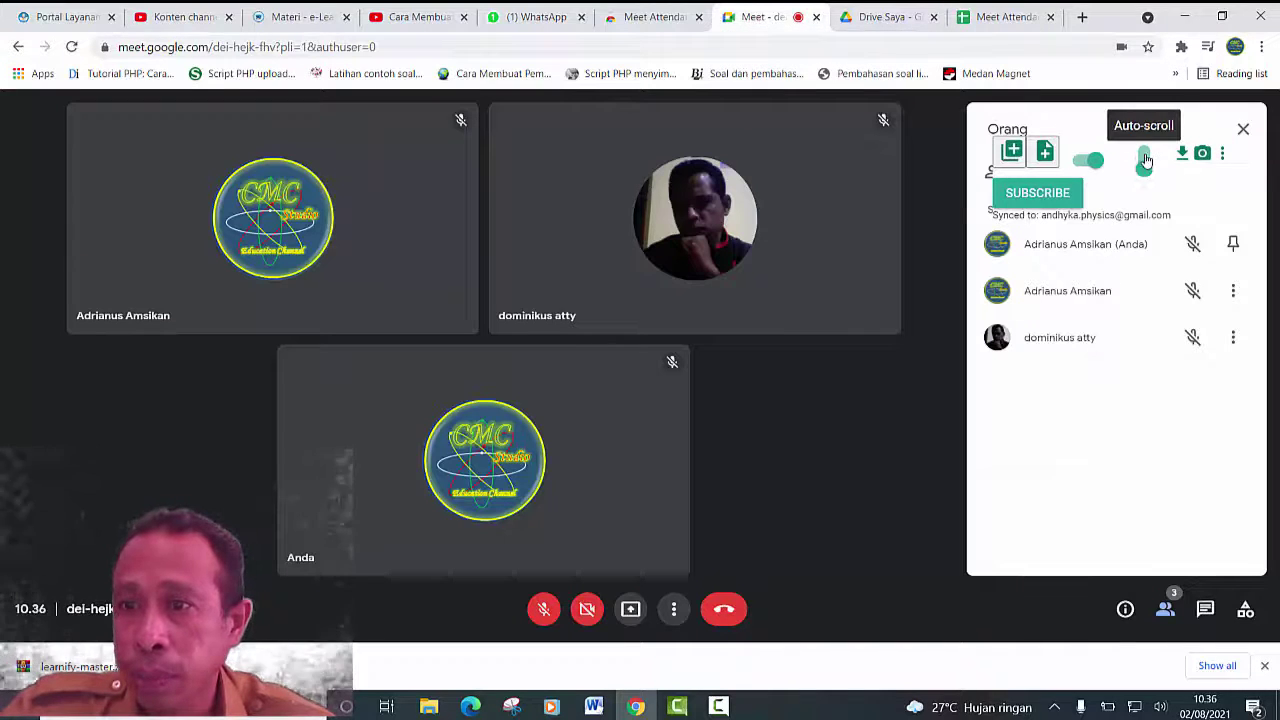
left_click(1092, 163)
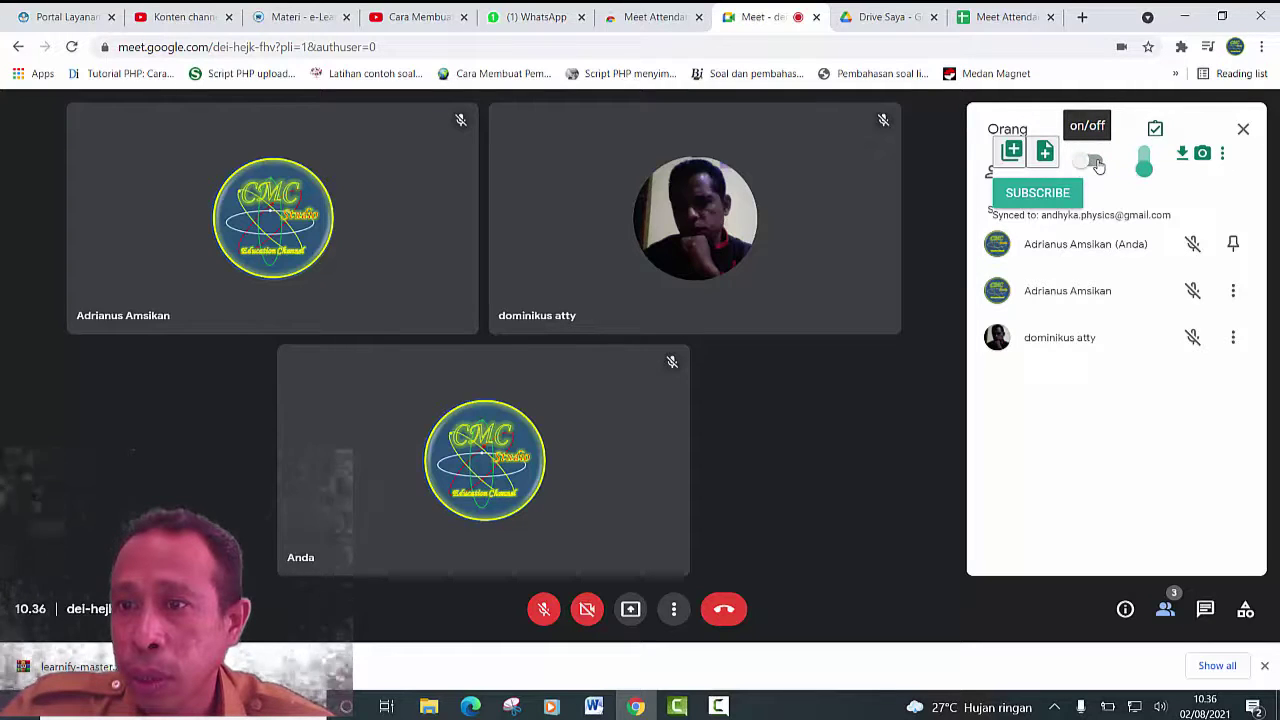
left_click(1096, 163)
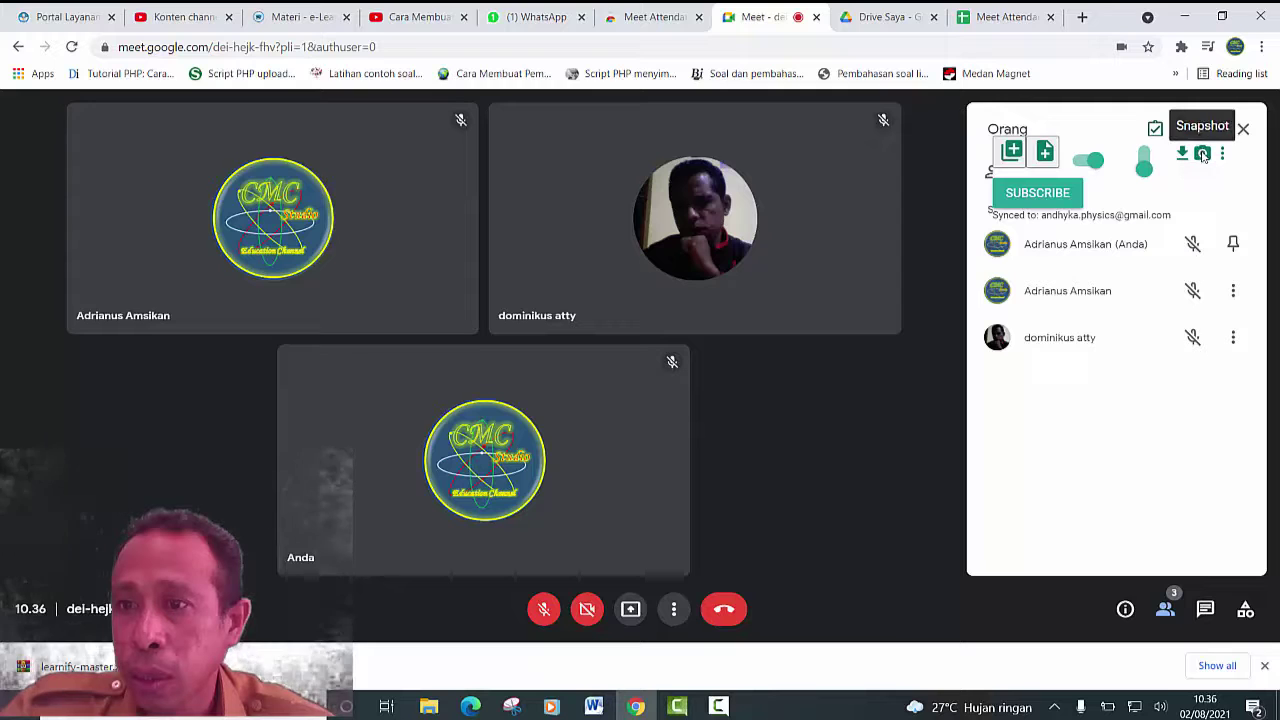
Reload Google Drive and the Meet Attendance 08/02/2021 spreadsheet to check for recorded attendance.
left_click(1003, 17)
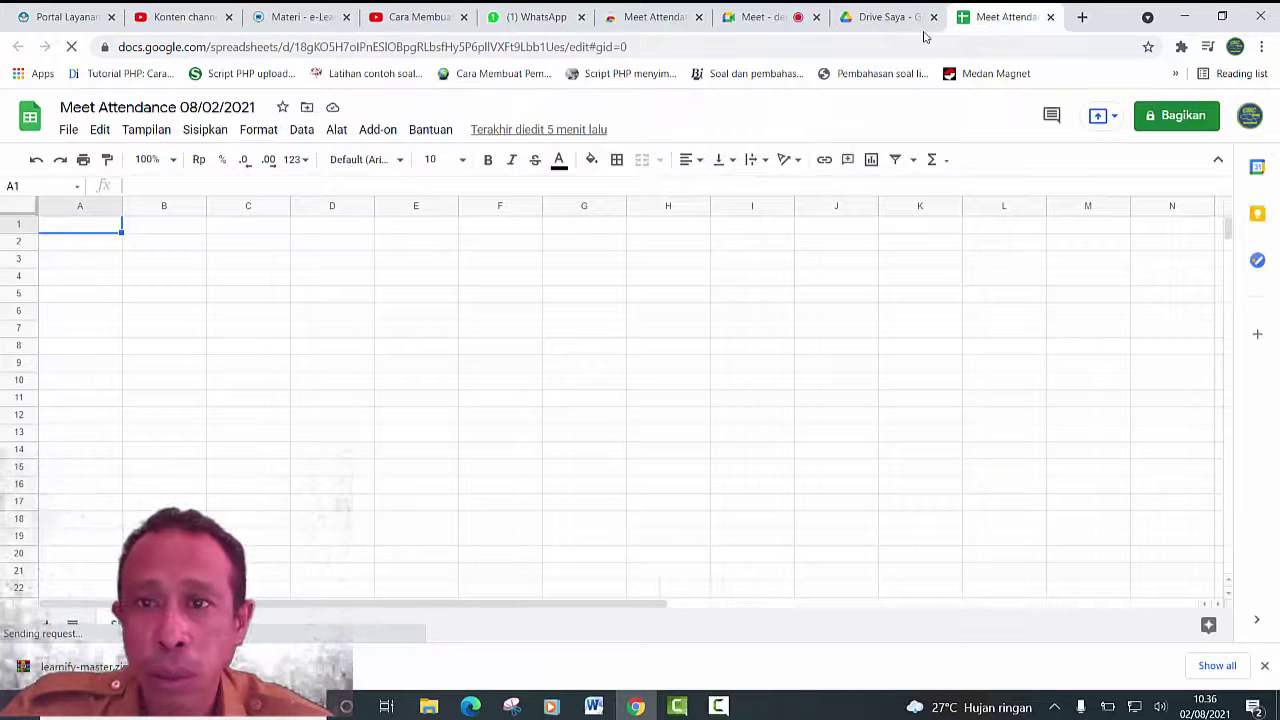
left_click(885, 17)
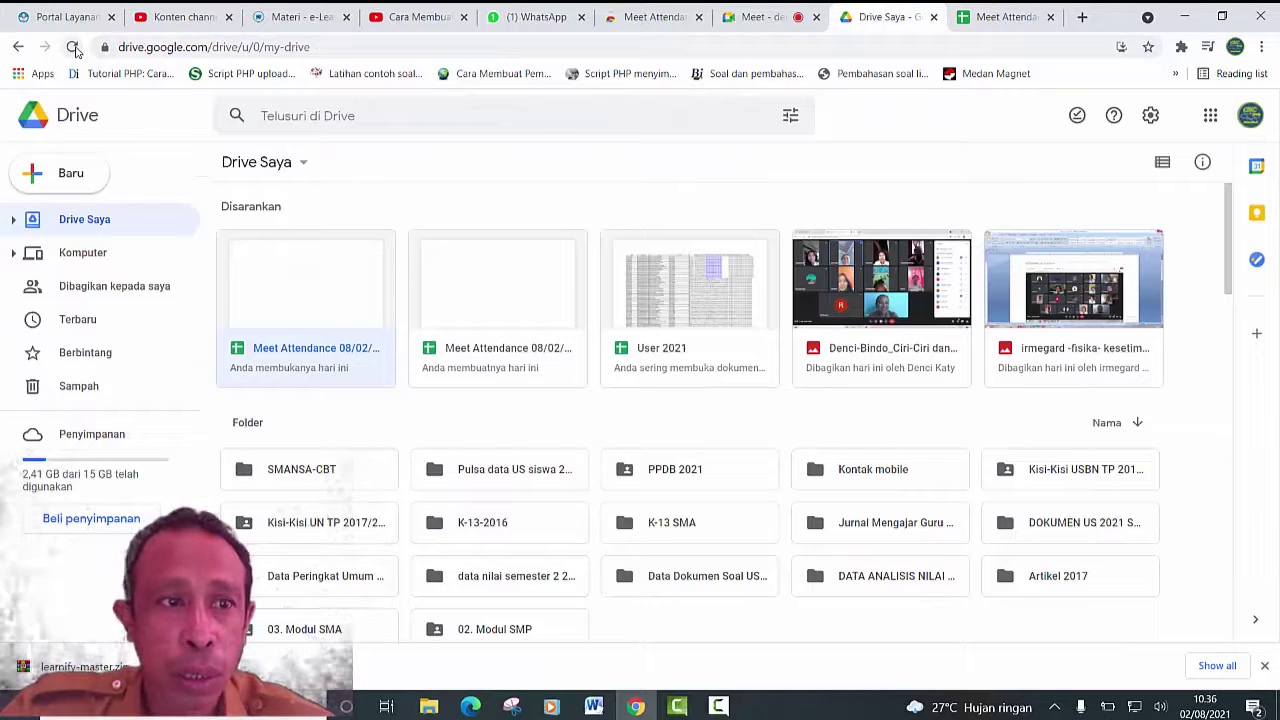
left_click(71, 47)
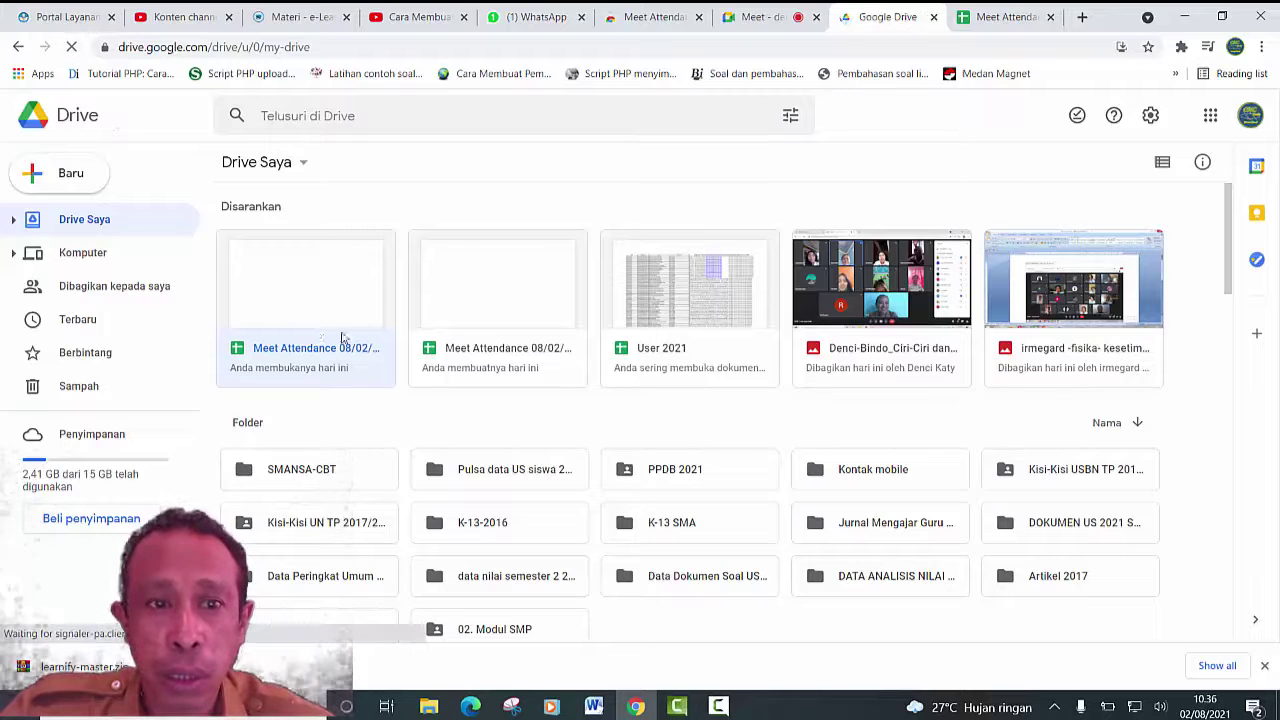
left_click(985, 22)
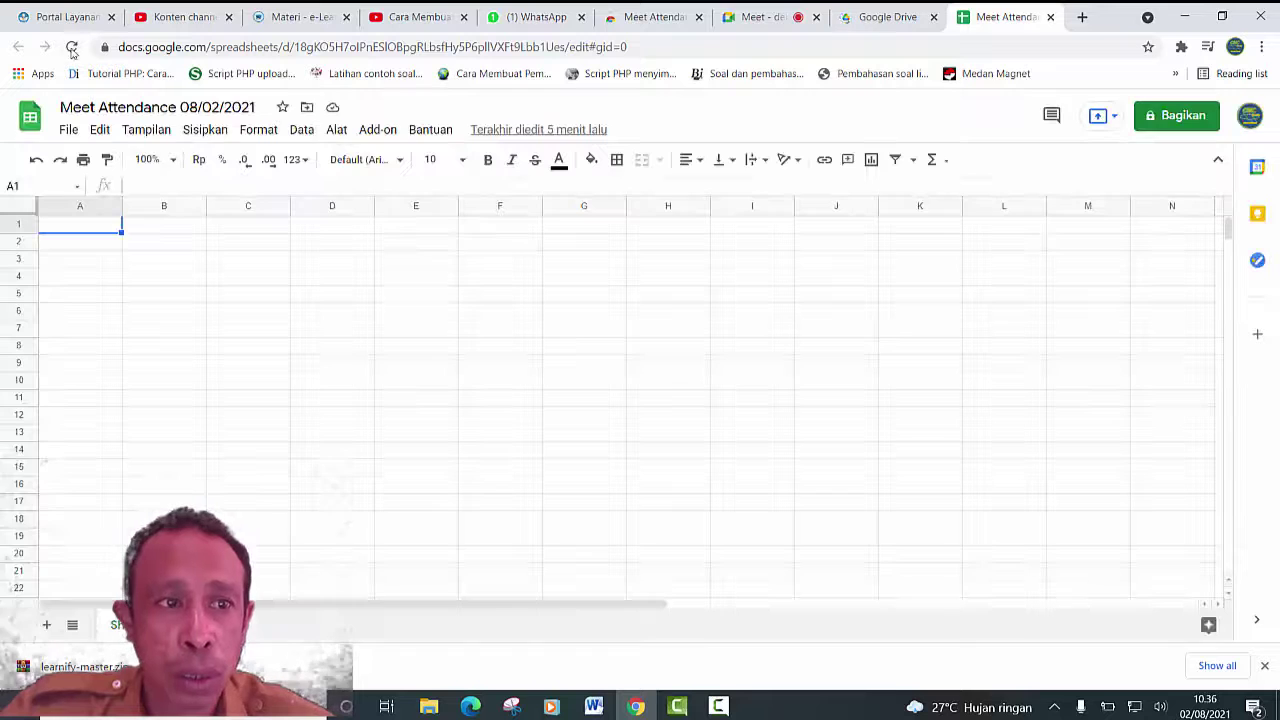
left_click(71, 50)
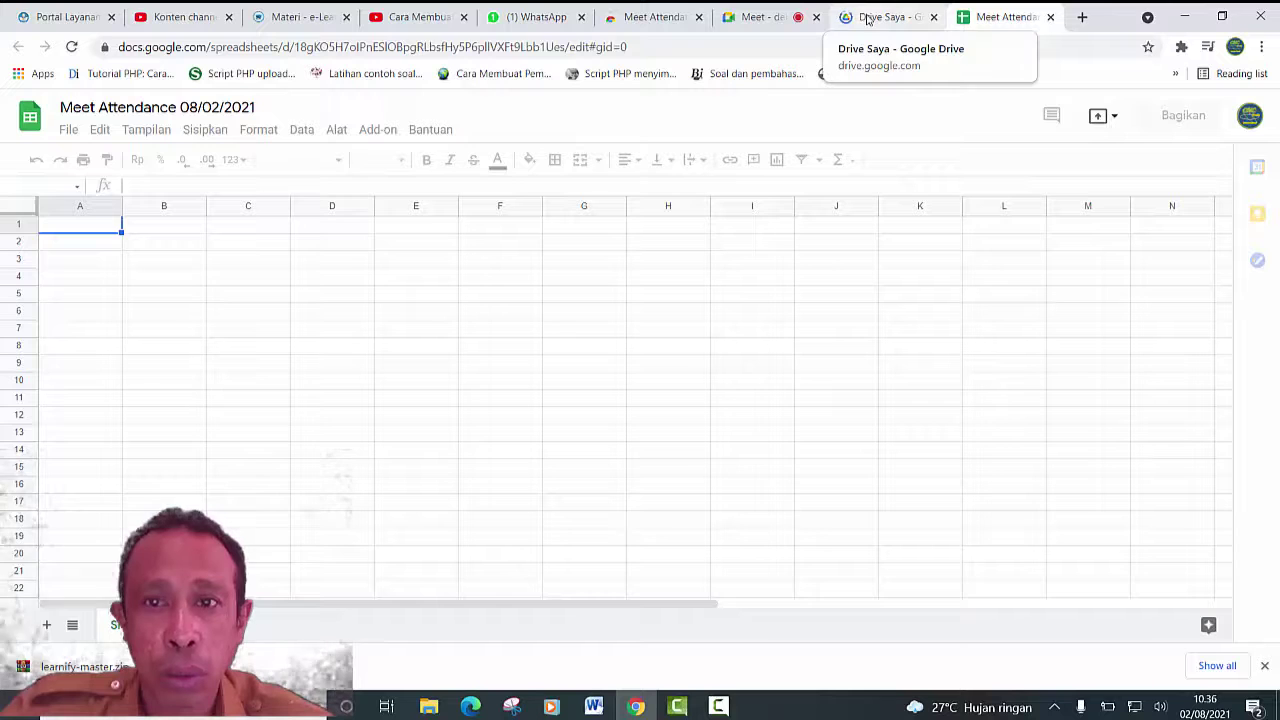
left_click(868, 20)
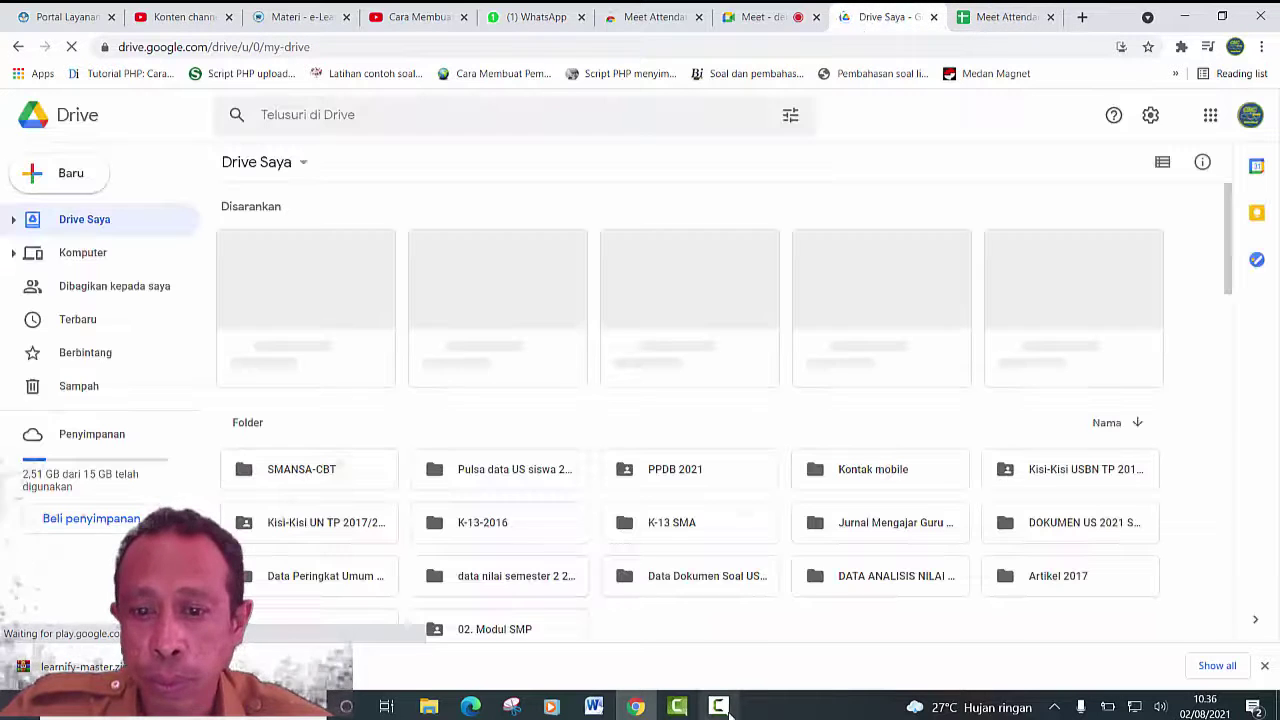
left_click(718, 706)
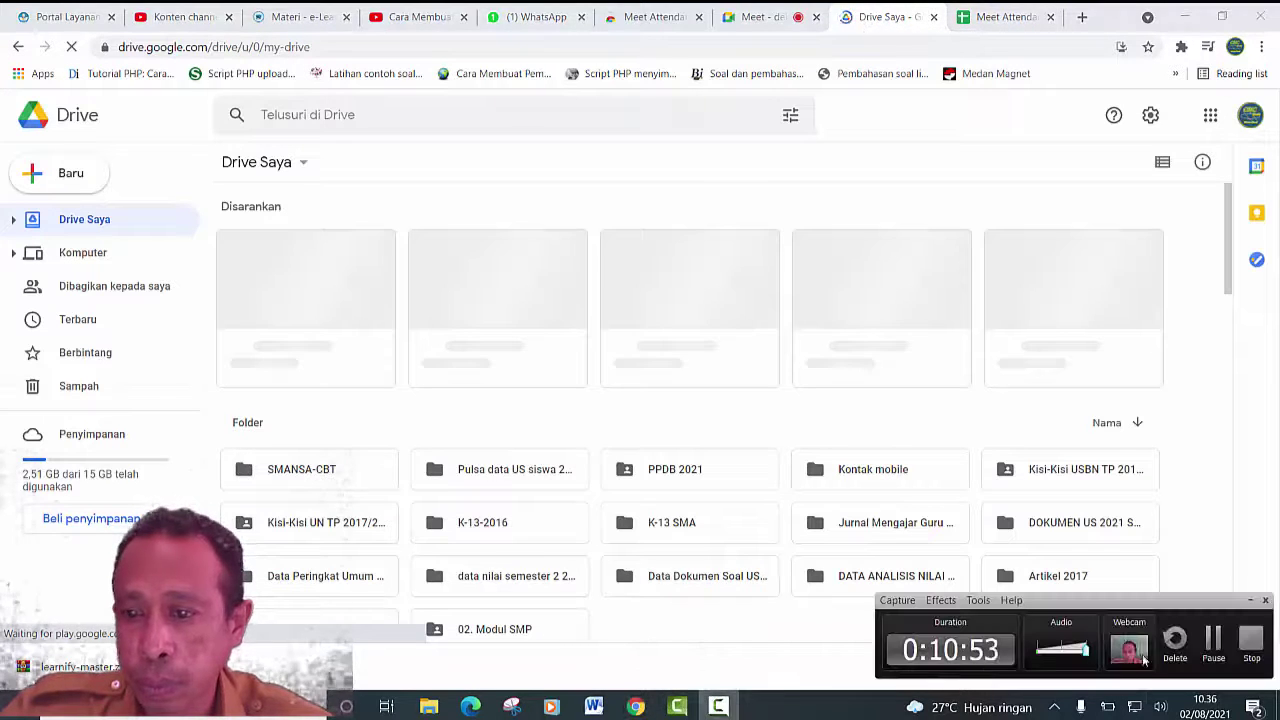
left_click(1212, 642)
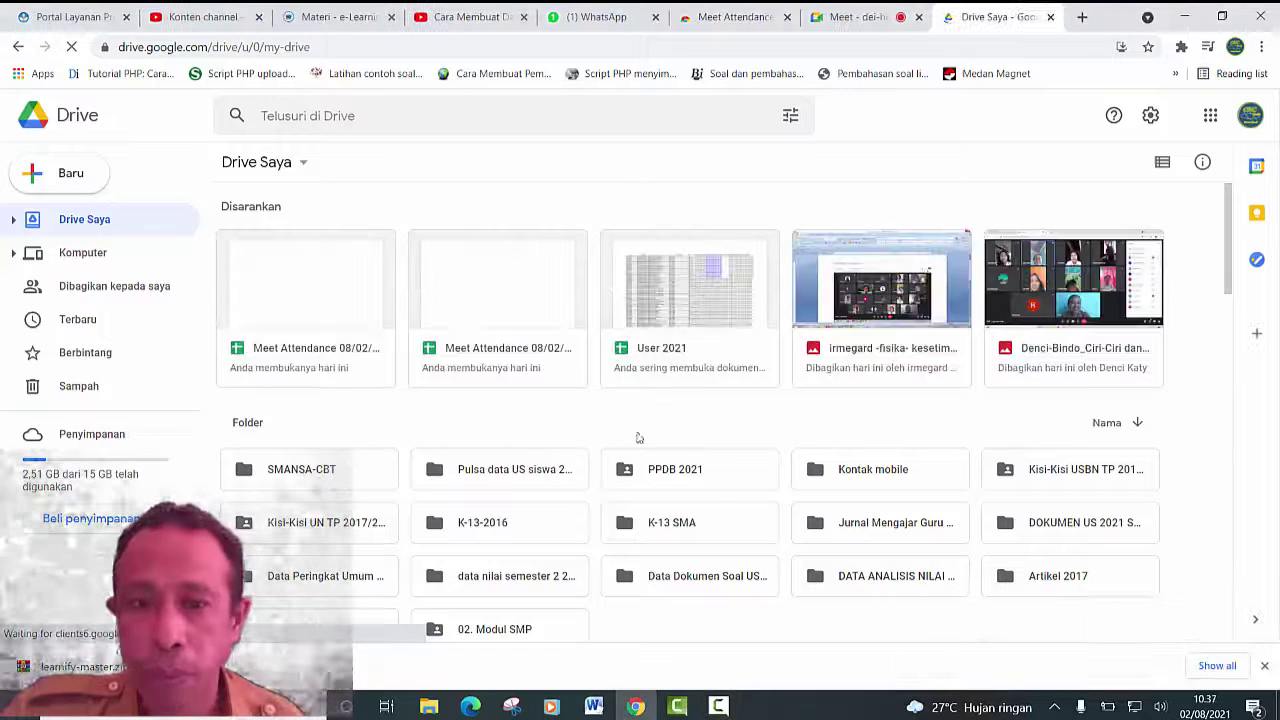
Check the first suggested Meet Attendance file in Google Drive and return to the Google Meet call.
left_click(310, 350)
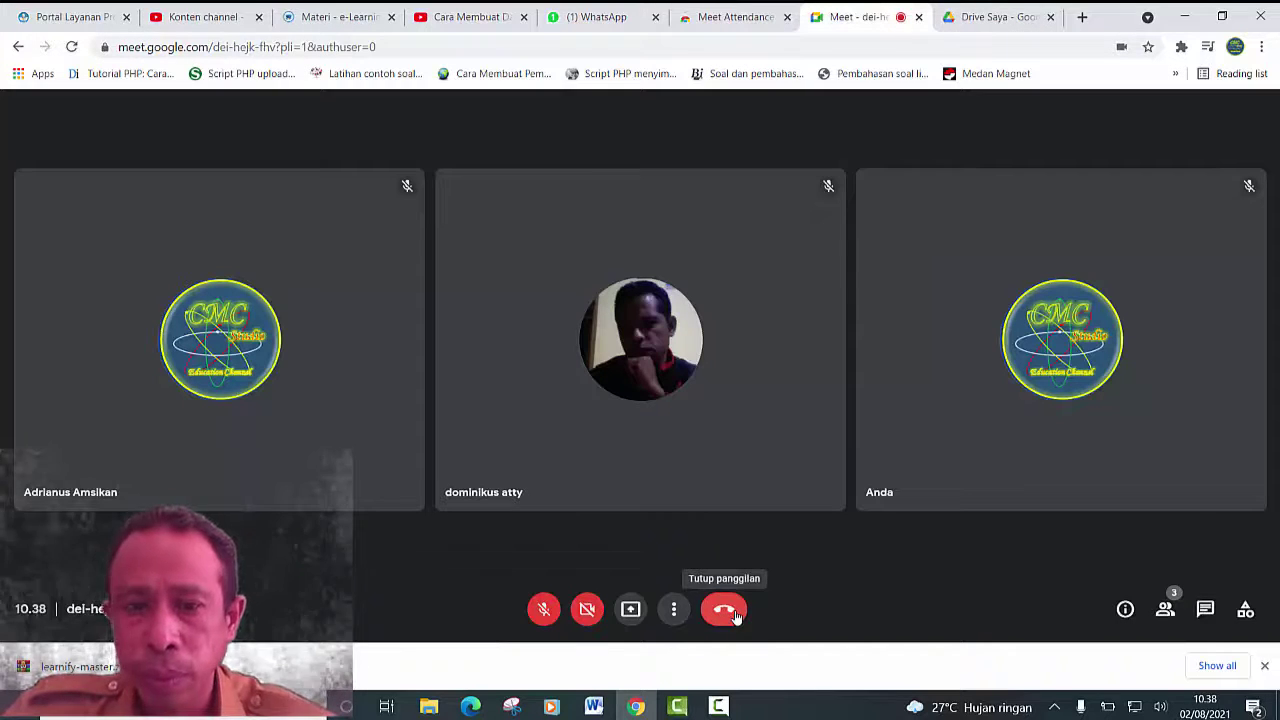
left_click(992, 17)
left_click(825, 28)
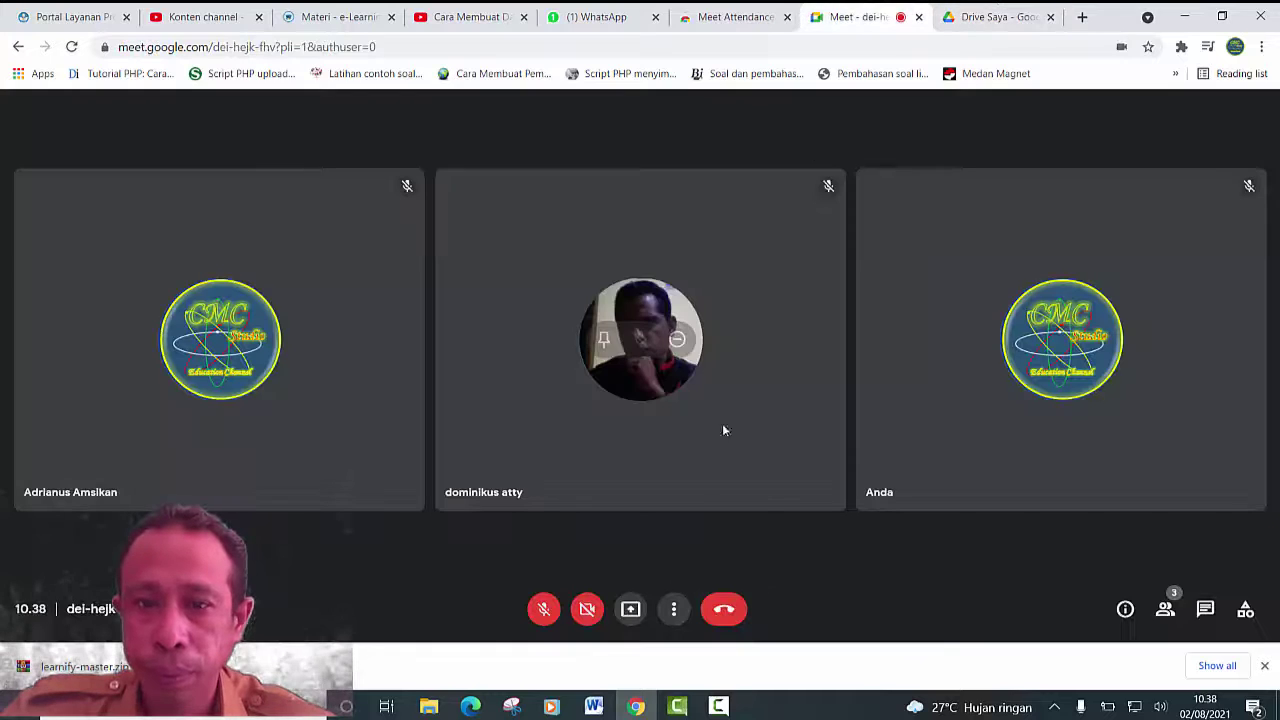
Return to the Google Meet call, open the participant list and use the extension's attendance control to generate the attendance spreadsheet.
left_click(1035, 10)
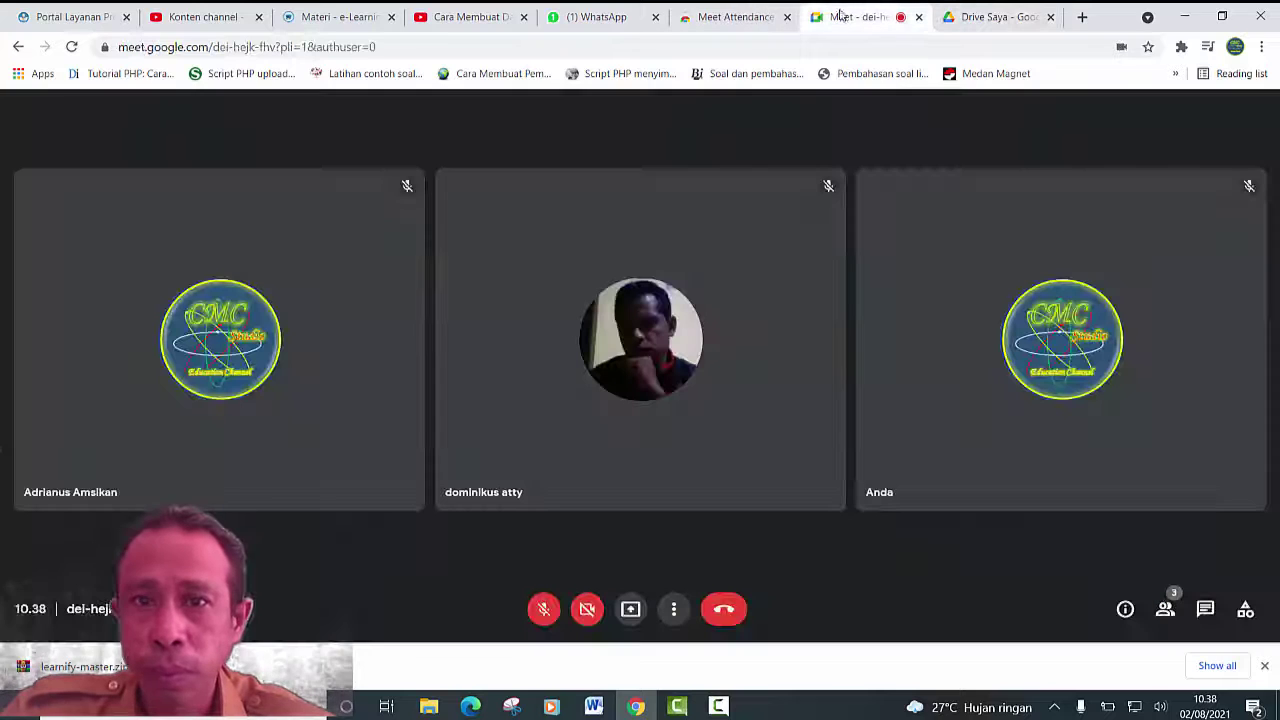
left_click(850, 17)
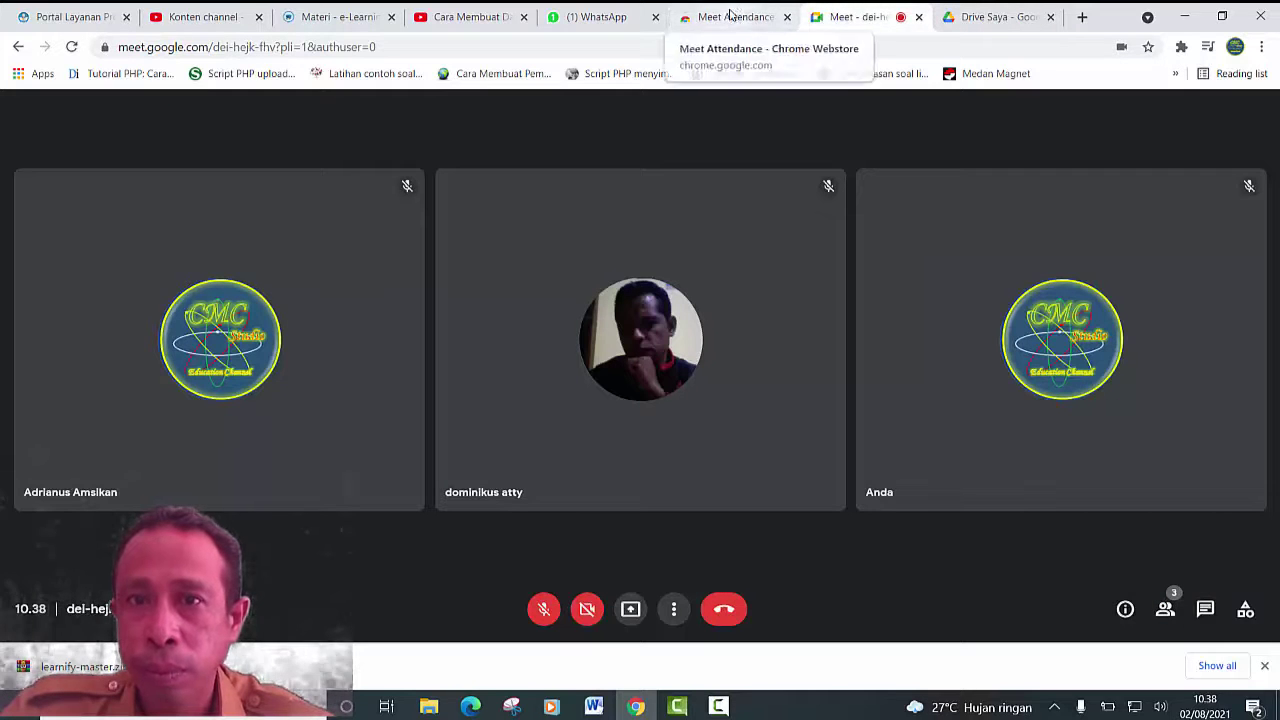
left_click(731, 16)
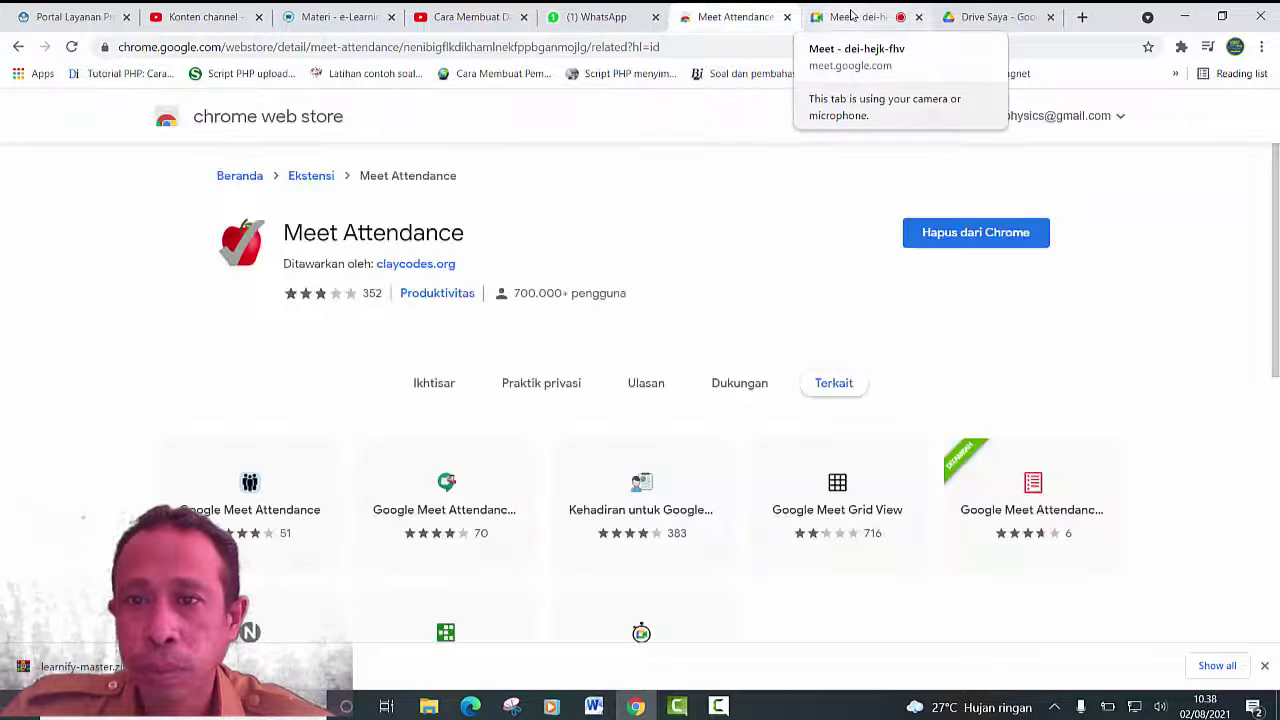
left_click(850, 14)
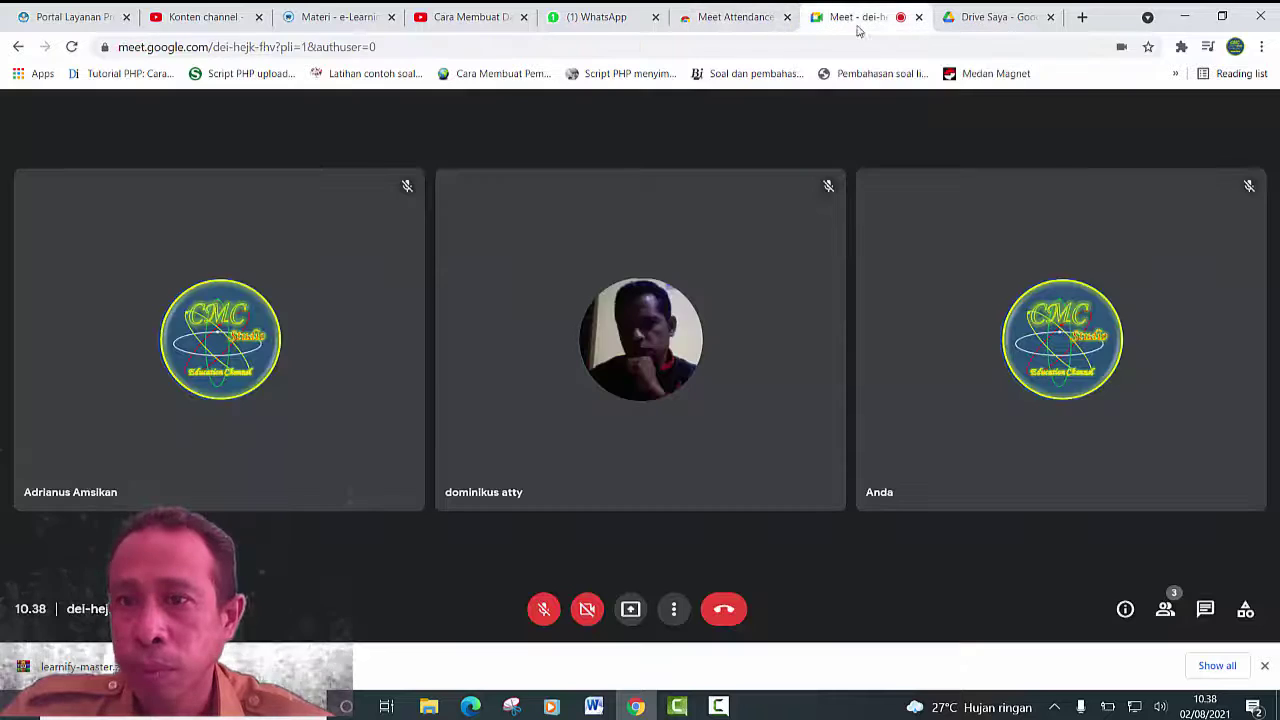
left_click(1166, 605)
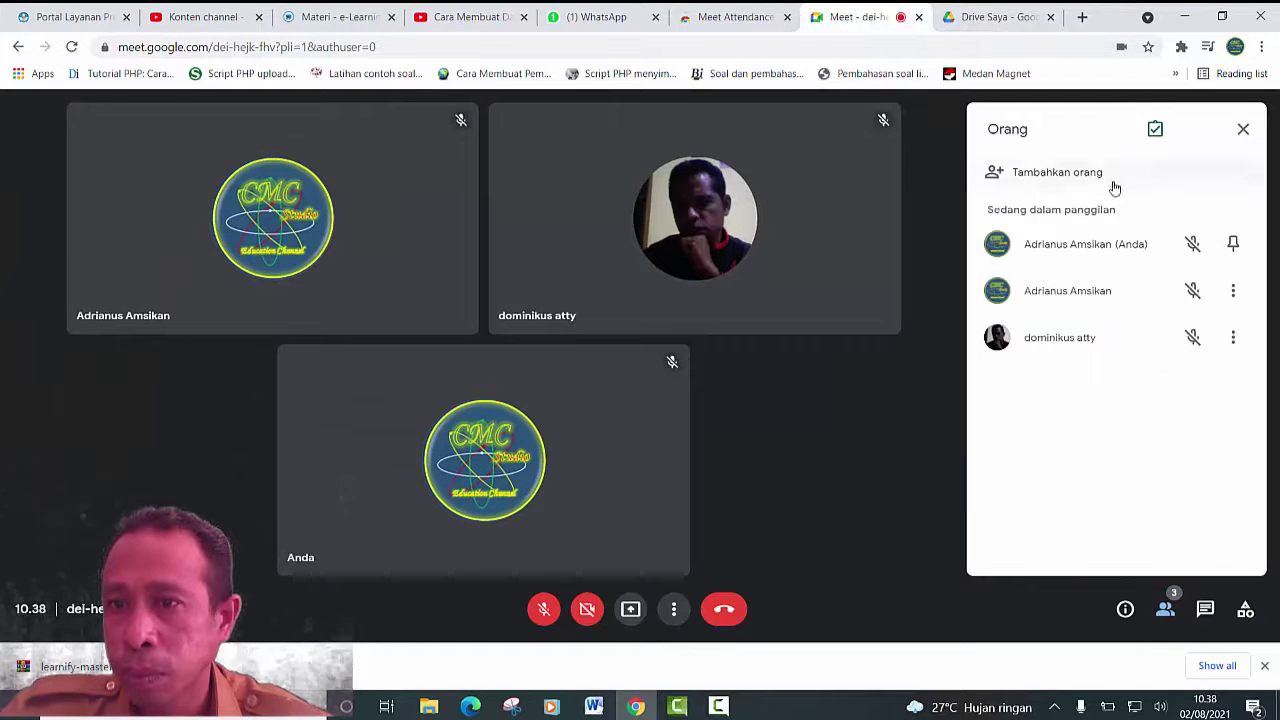
left_click(1155, 133)
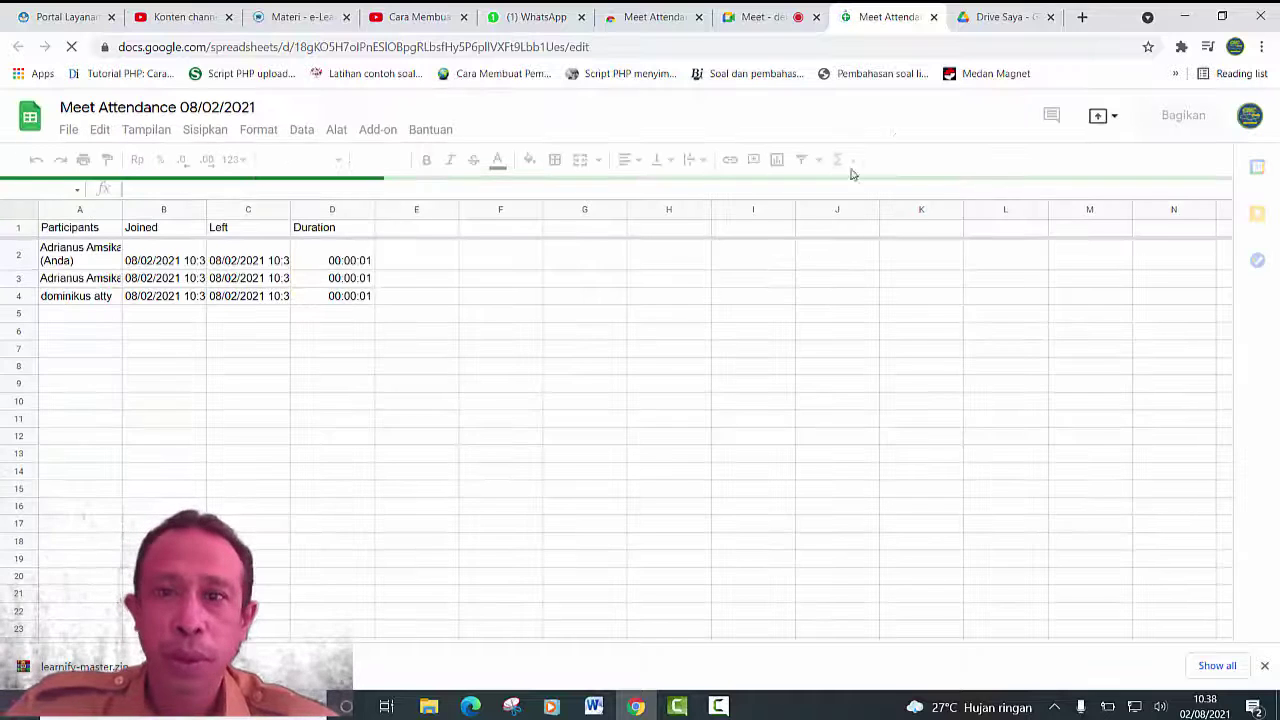
Check Google Drive, then return to the Google Meet call and close its participant list.
left_click(1000, 17)
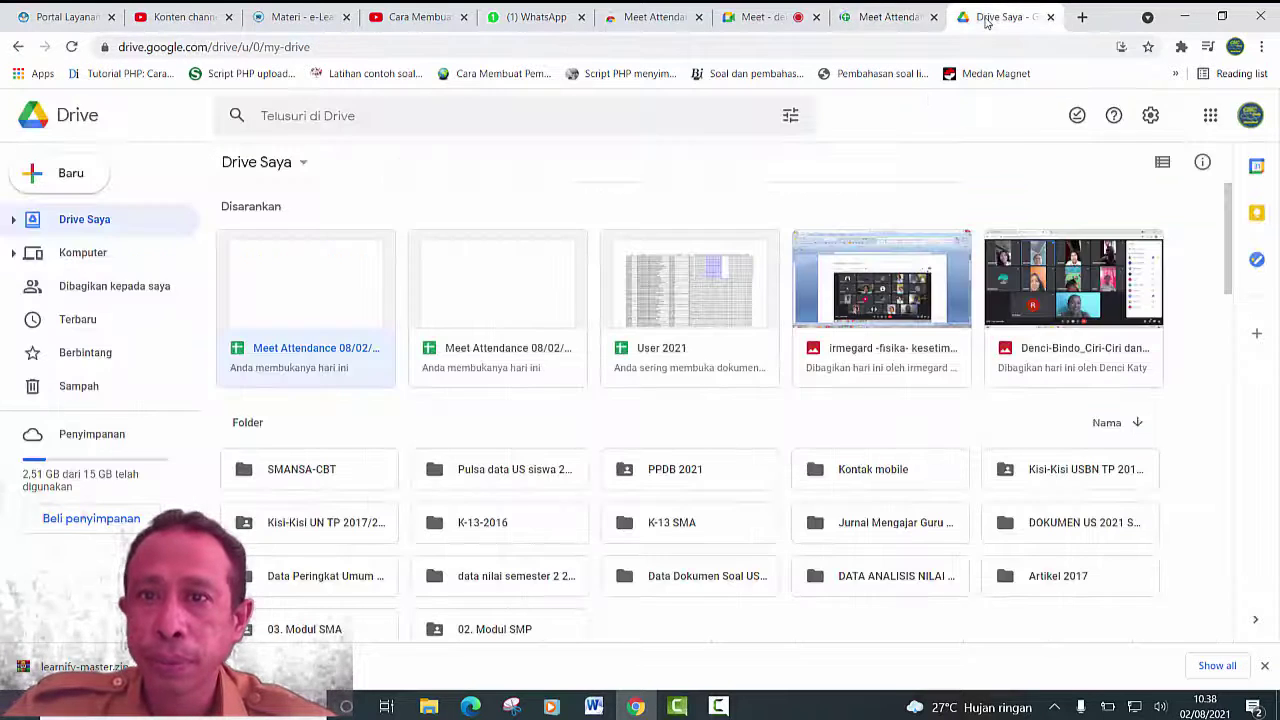
left_click(765, 17)
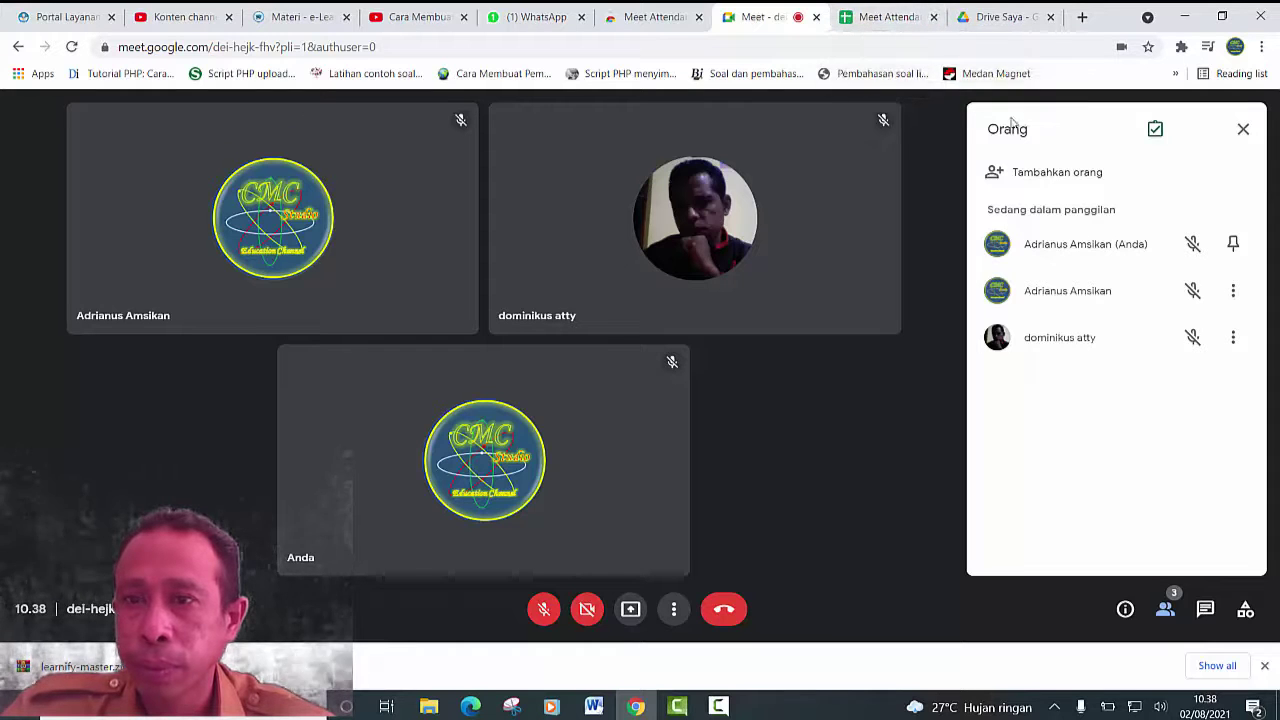
left_click(1240, 130)
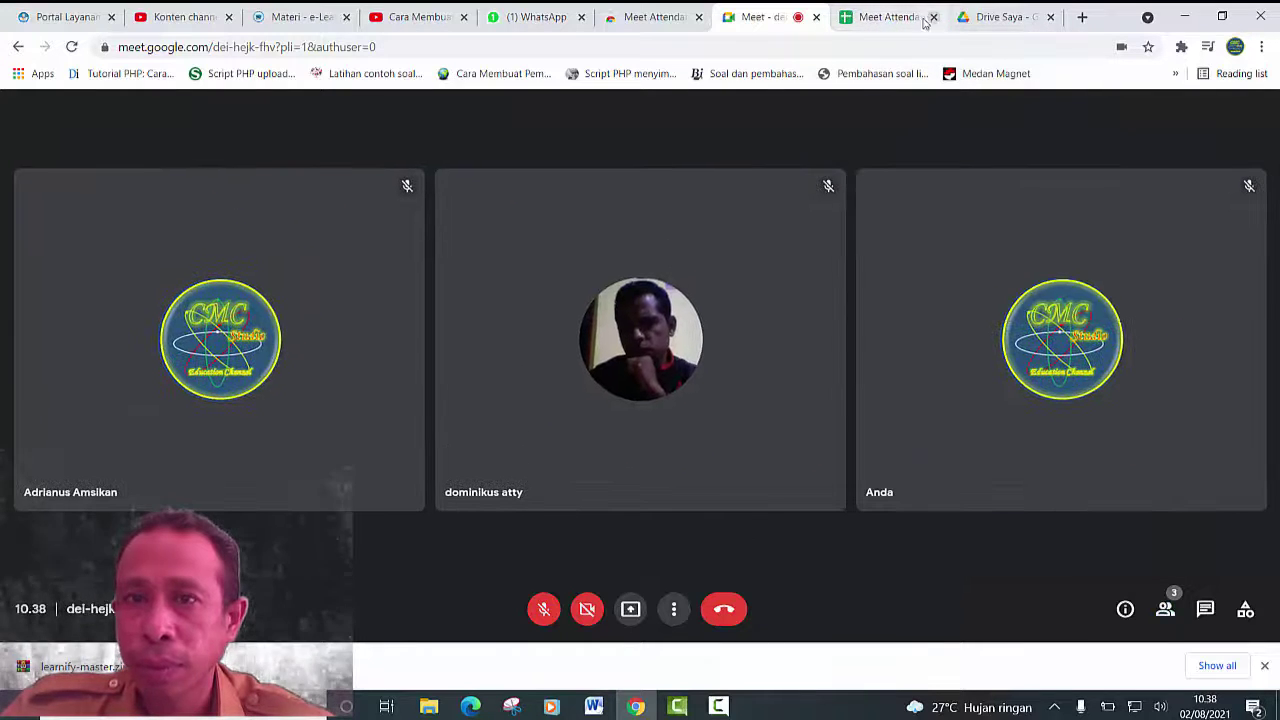
left_click(884, 19)
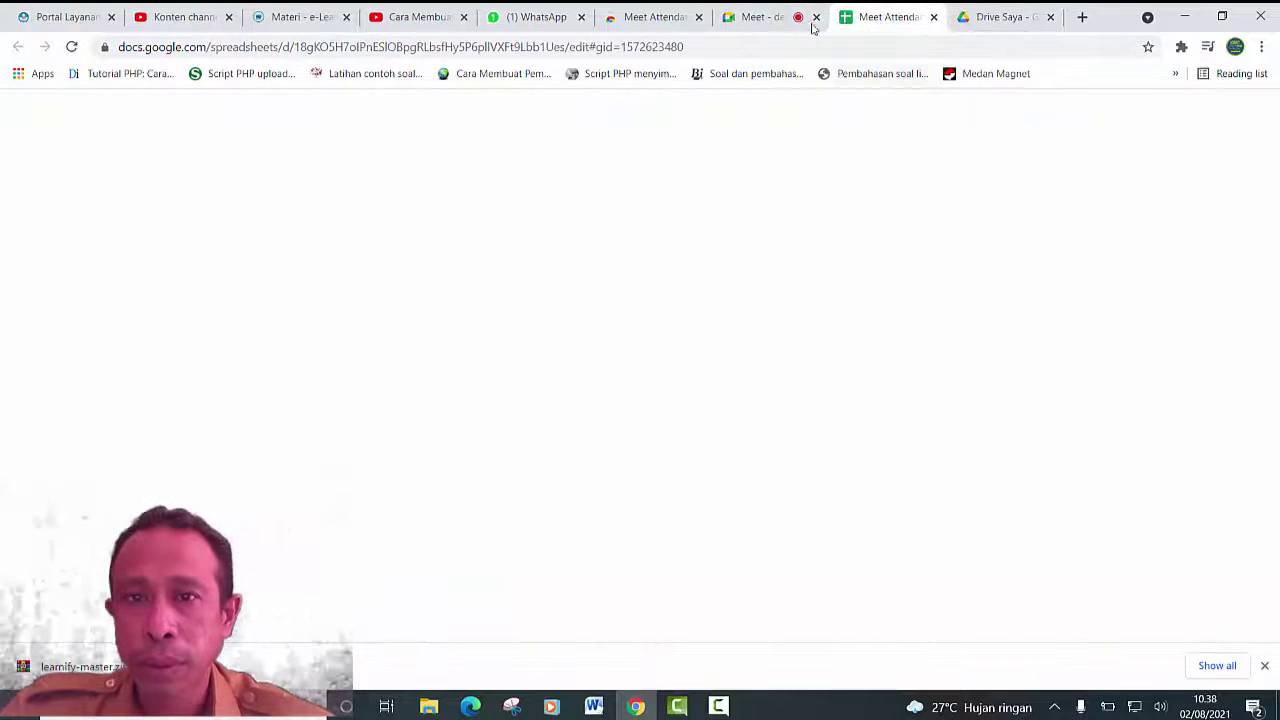
left_click(770, 17)
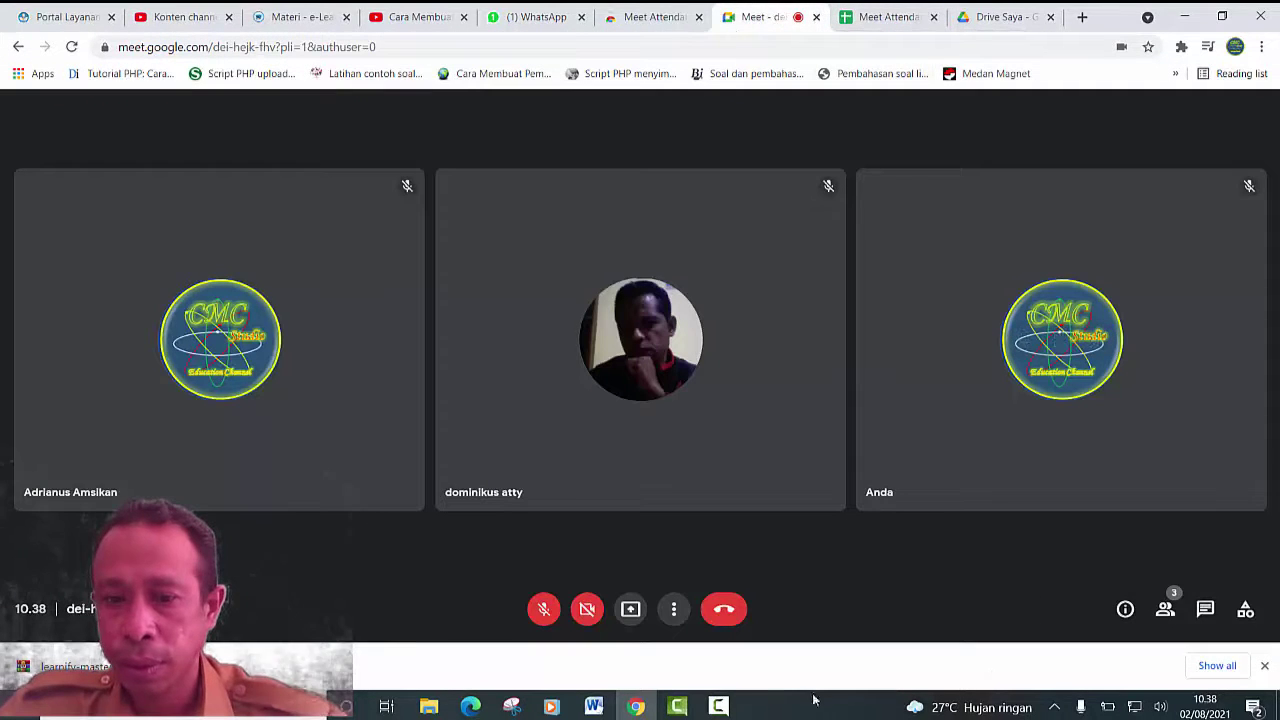
left_click(718, 706)
left_click(860, 668)
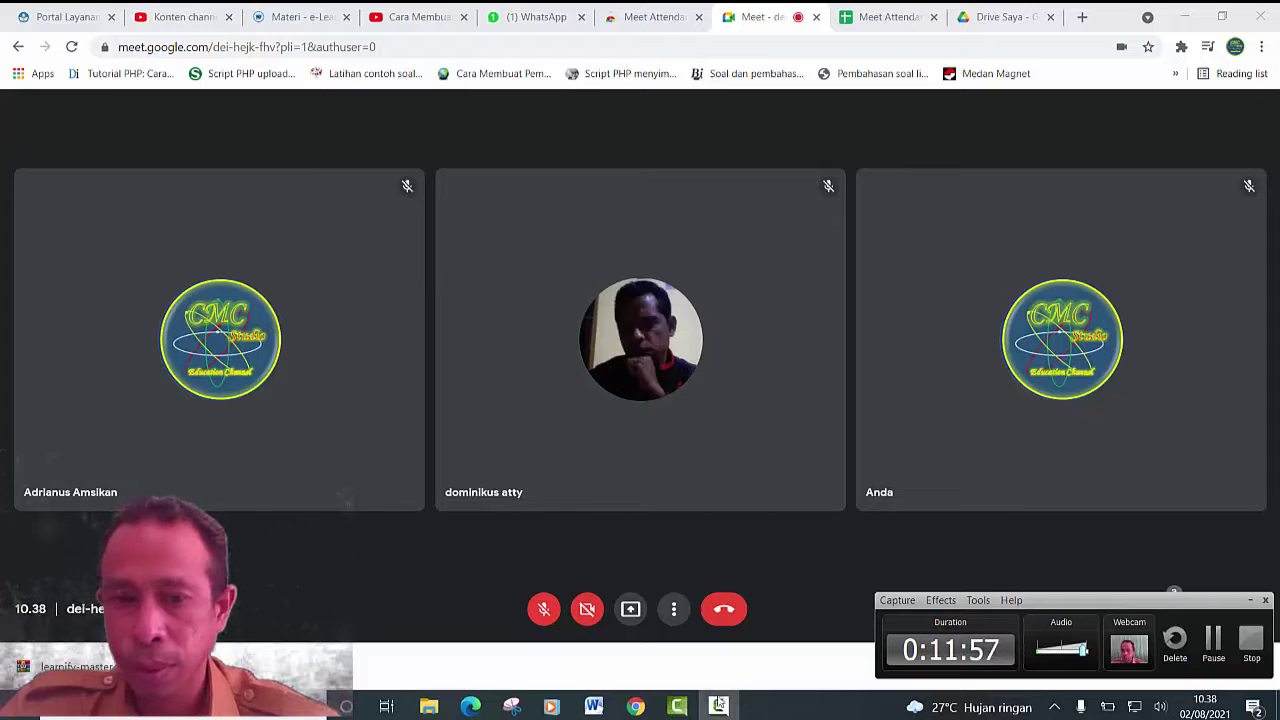
Open the first suggested Meet Attendance 08/02/2021 spreadsheet from Google Drive and close the duplicate spreadsheet tab.
left_click(880, 17)
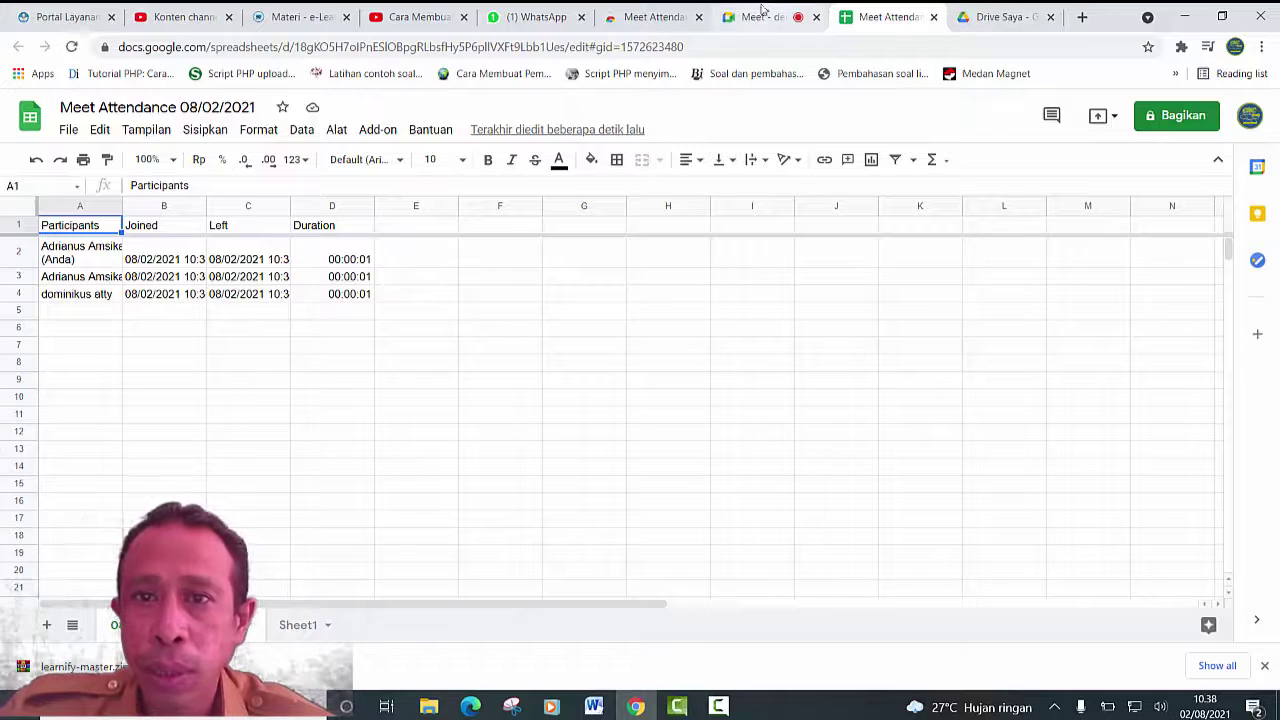
left_click(1000, 17)
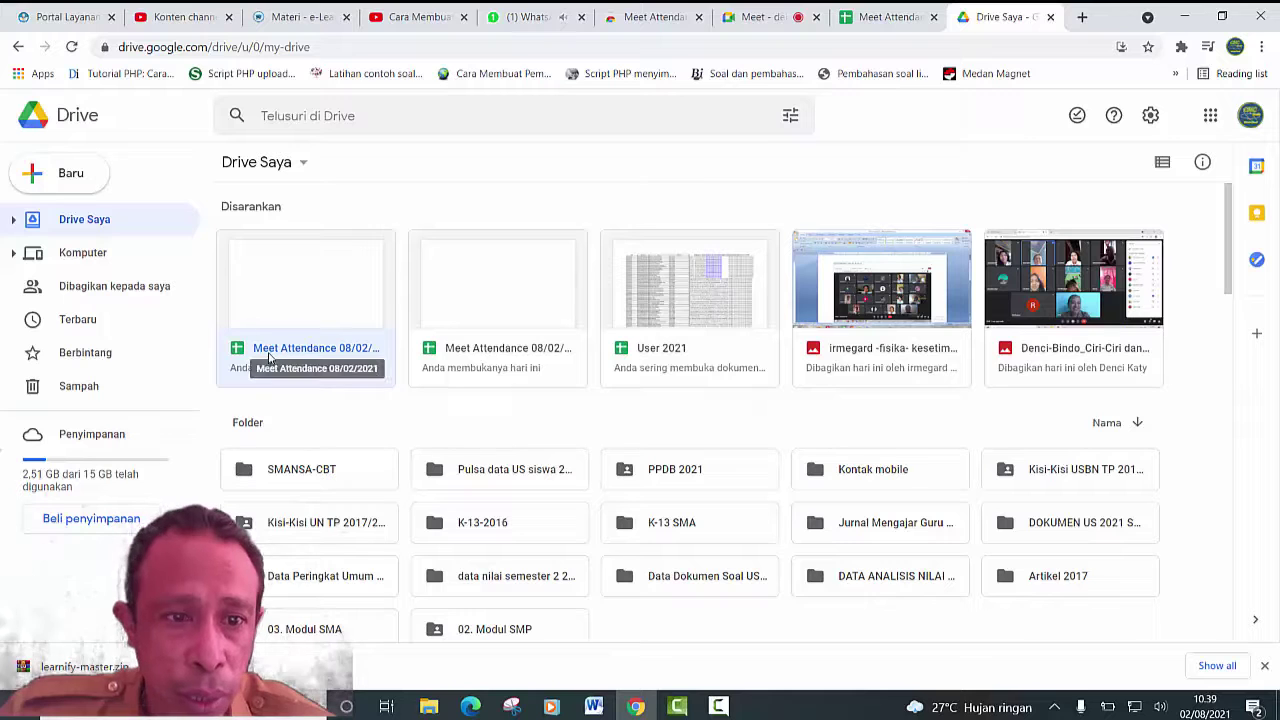
double_click(320, 354)
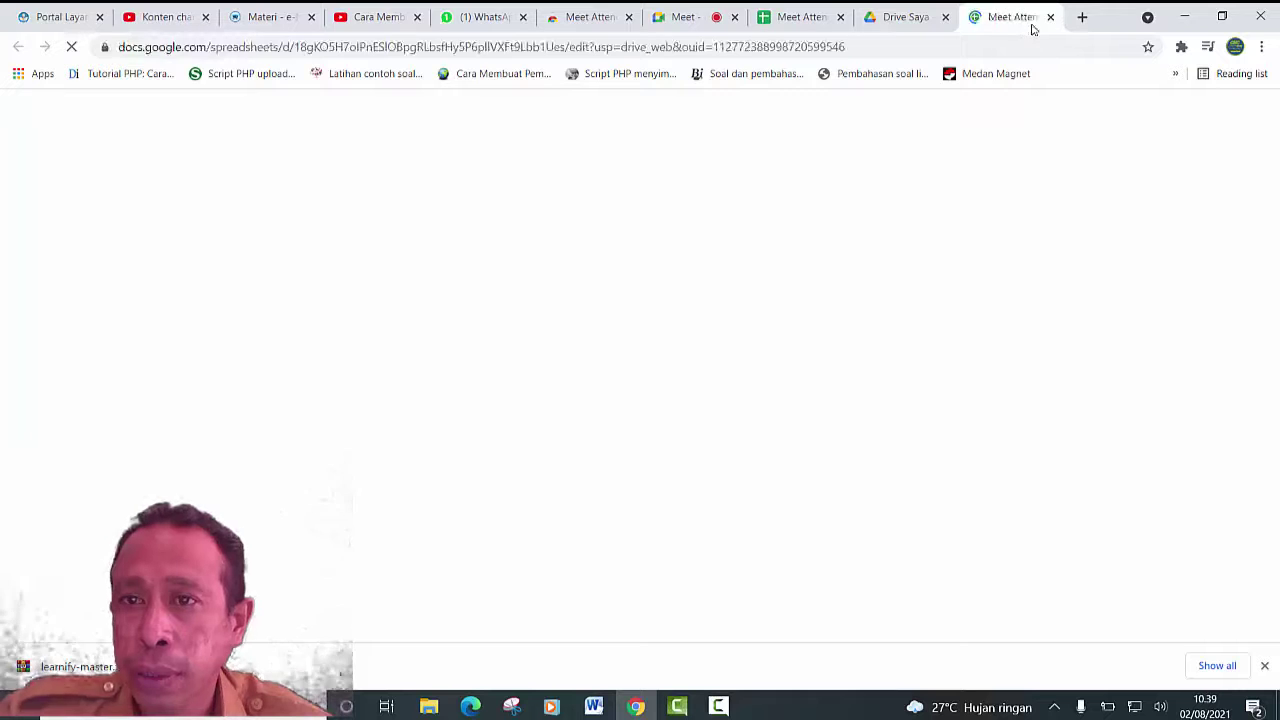
left_click(841, 17)
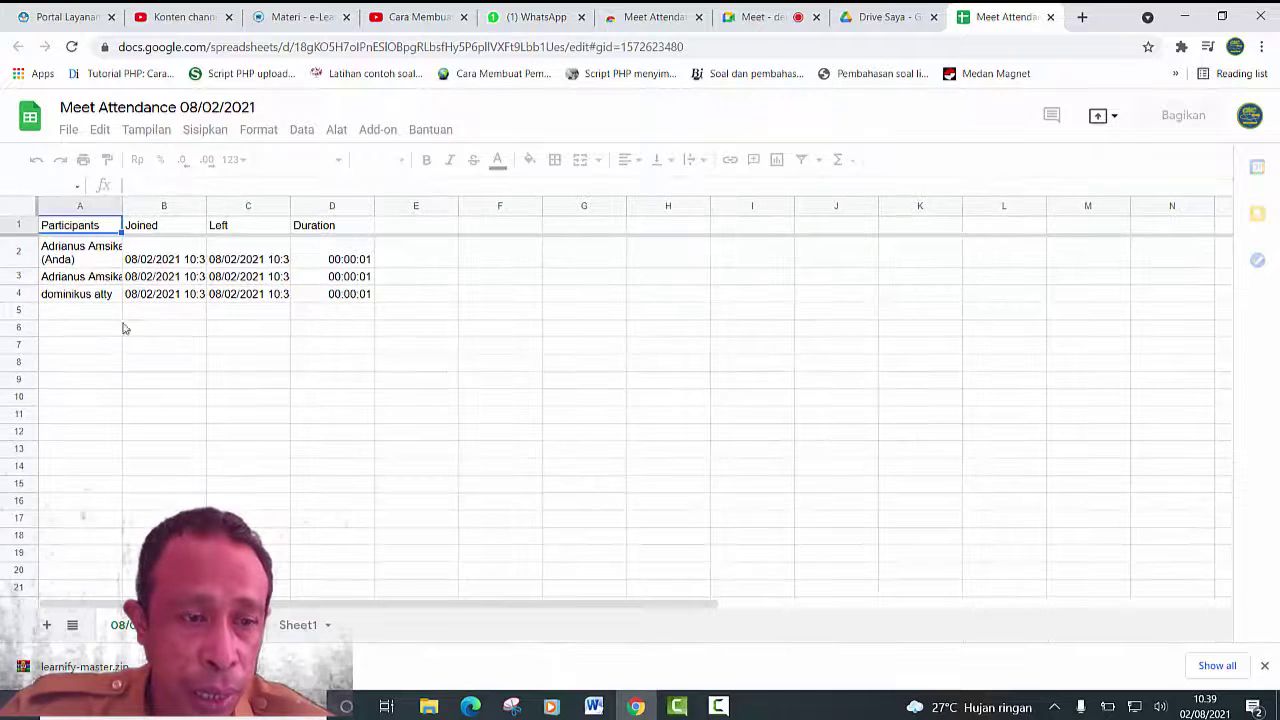
Widen the Participants column in the attendance spreadsheet so the full names fit.
left_click(102, 280)
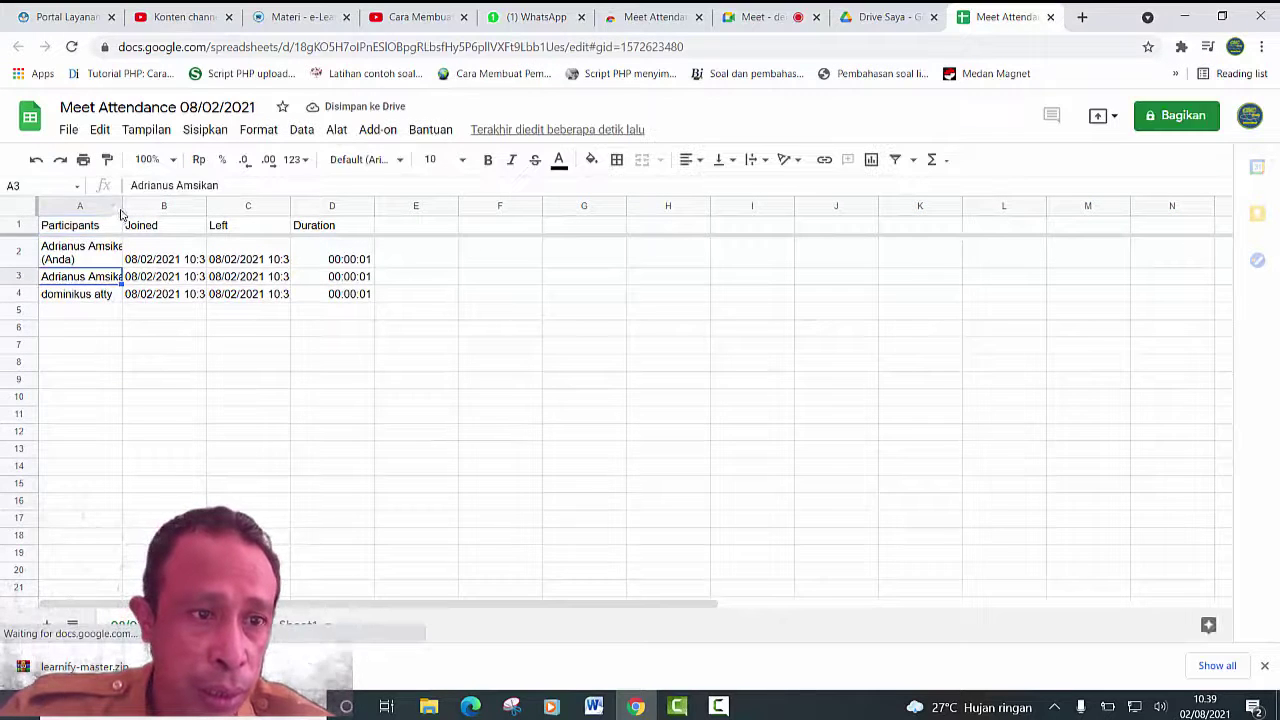
left_click_drag(121, 206, 189, 210)
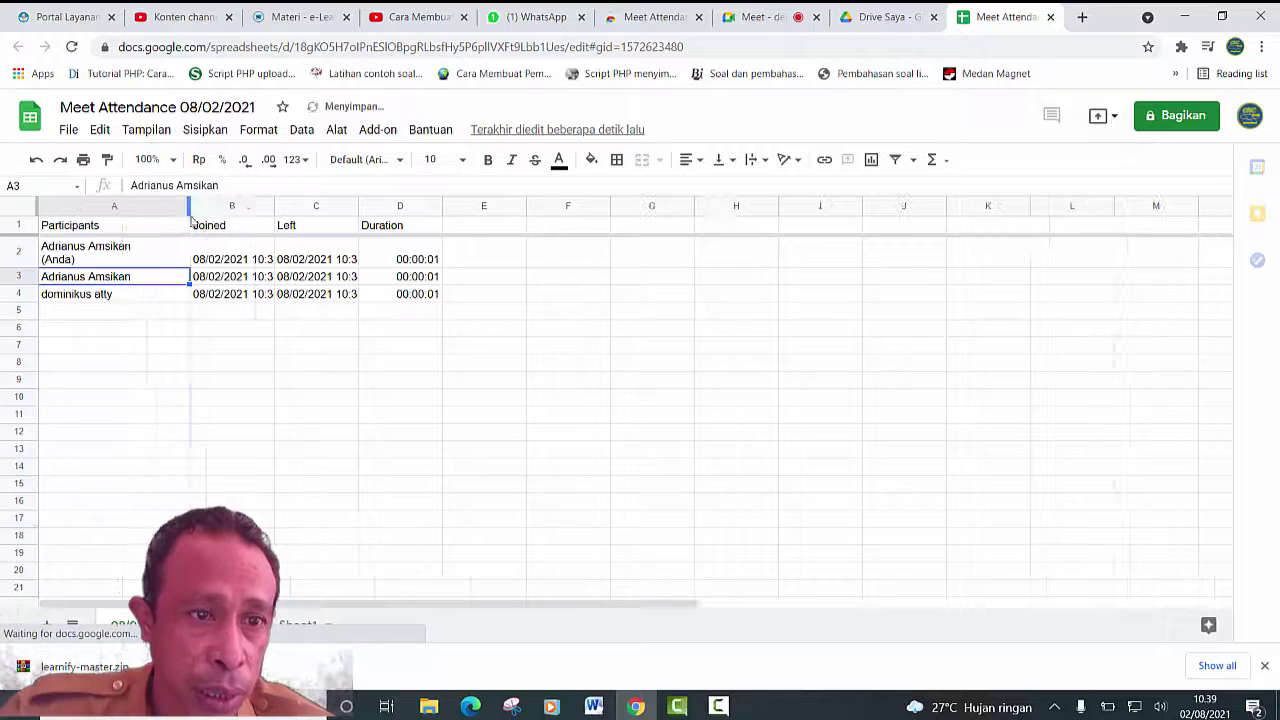
left_click(226, 300)
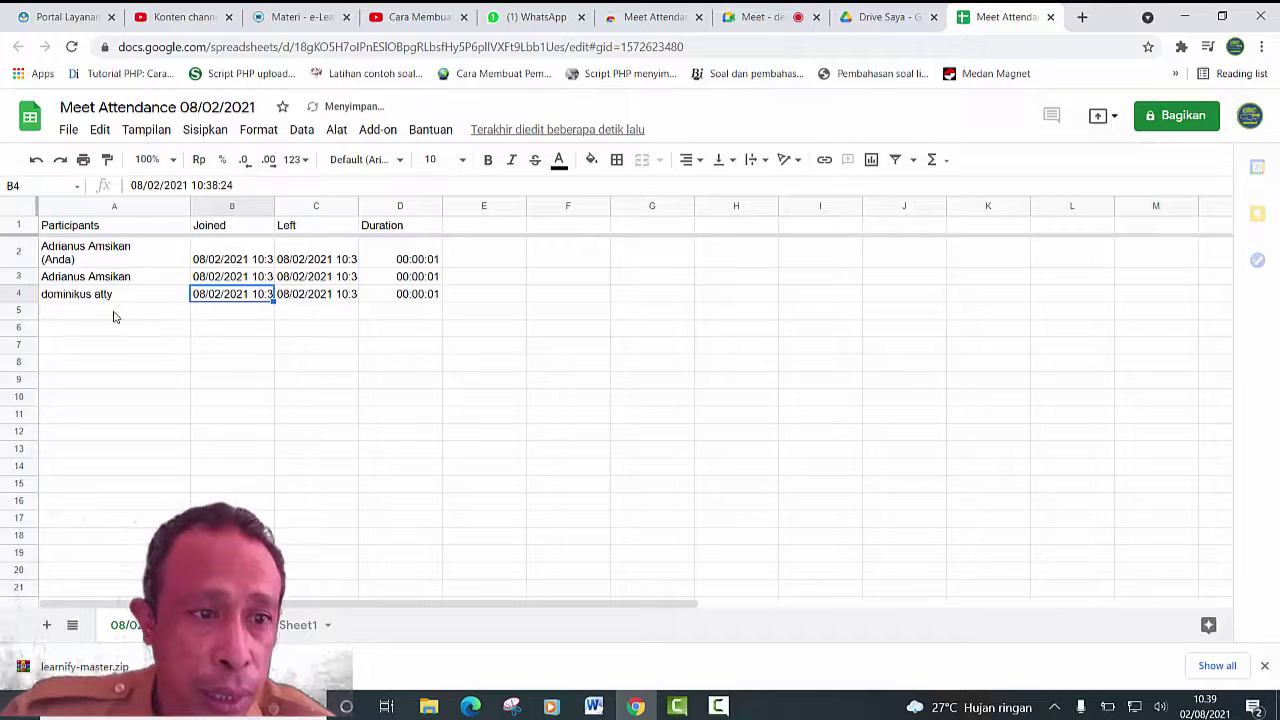
key("Left")
key("Down")
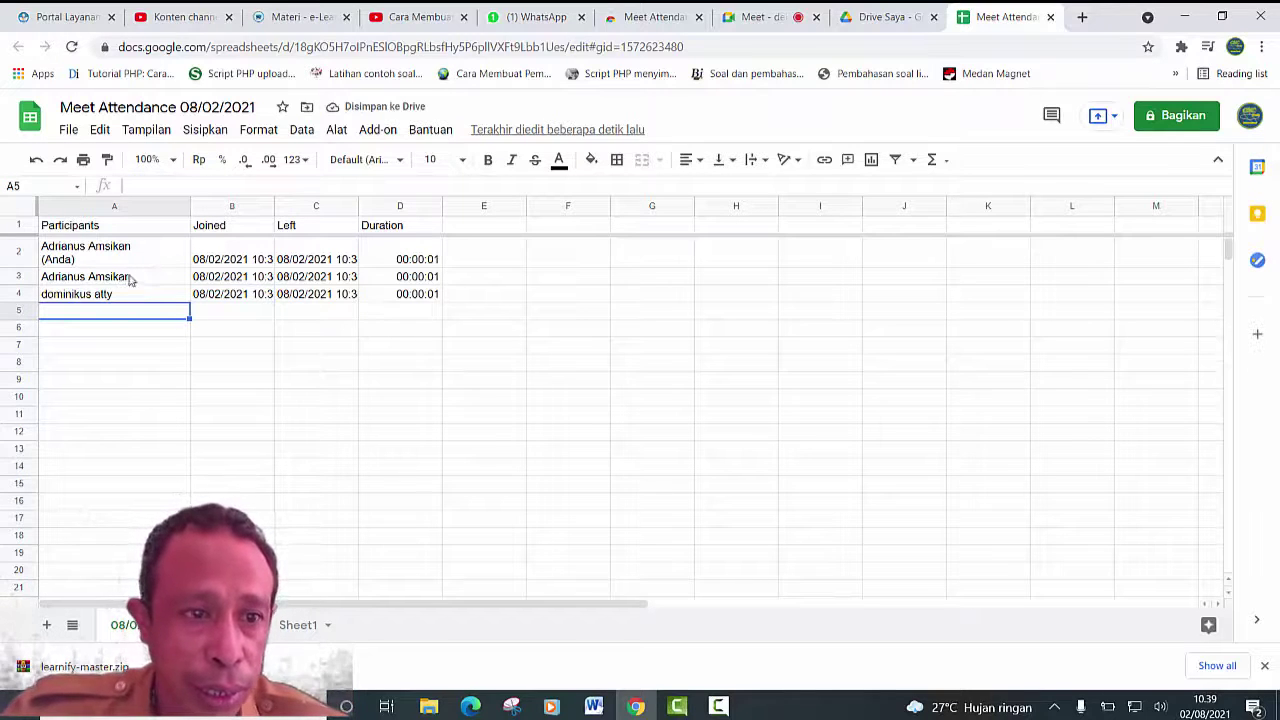
left_click(106, 282)
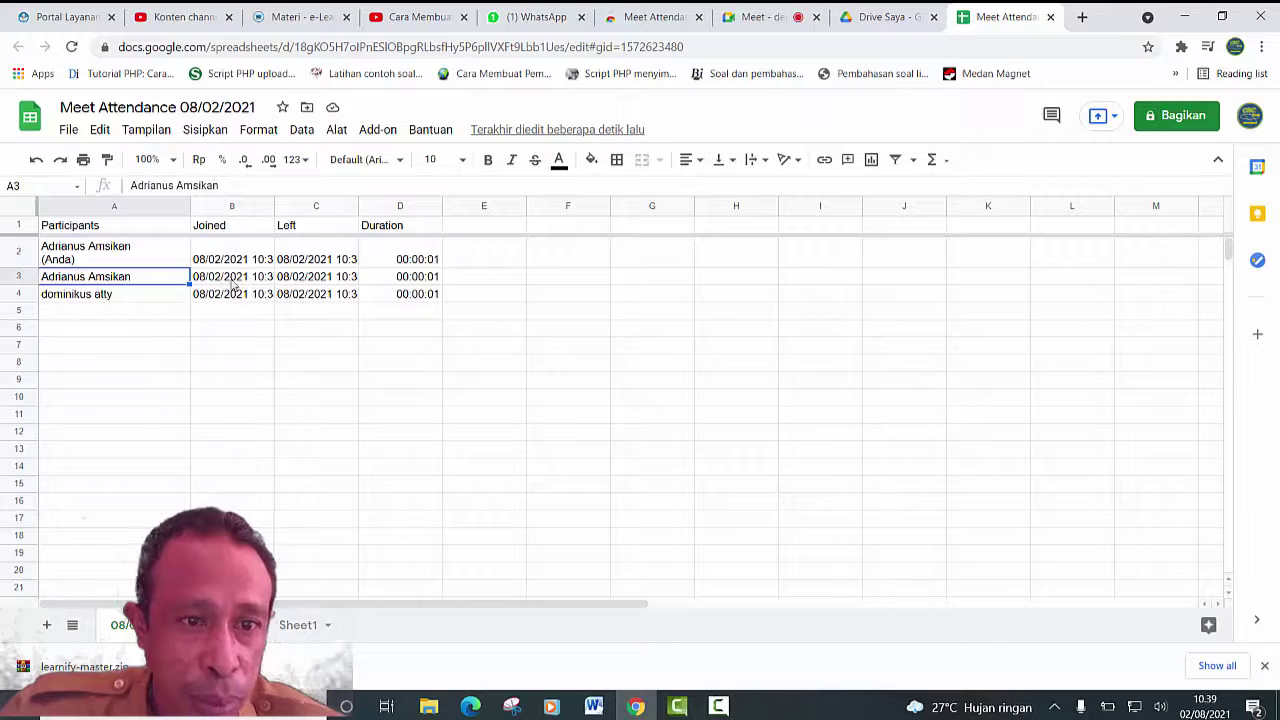
Widen the Joined and Left columns so the full dates and times fit.
left_click_drag(274, 206, 320, 206)
left_click(374, 251)
left_click_drag(398, 206, 410, 206)
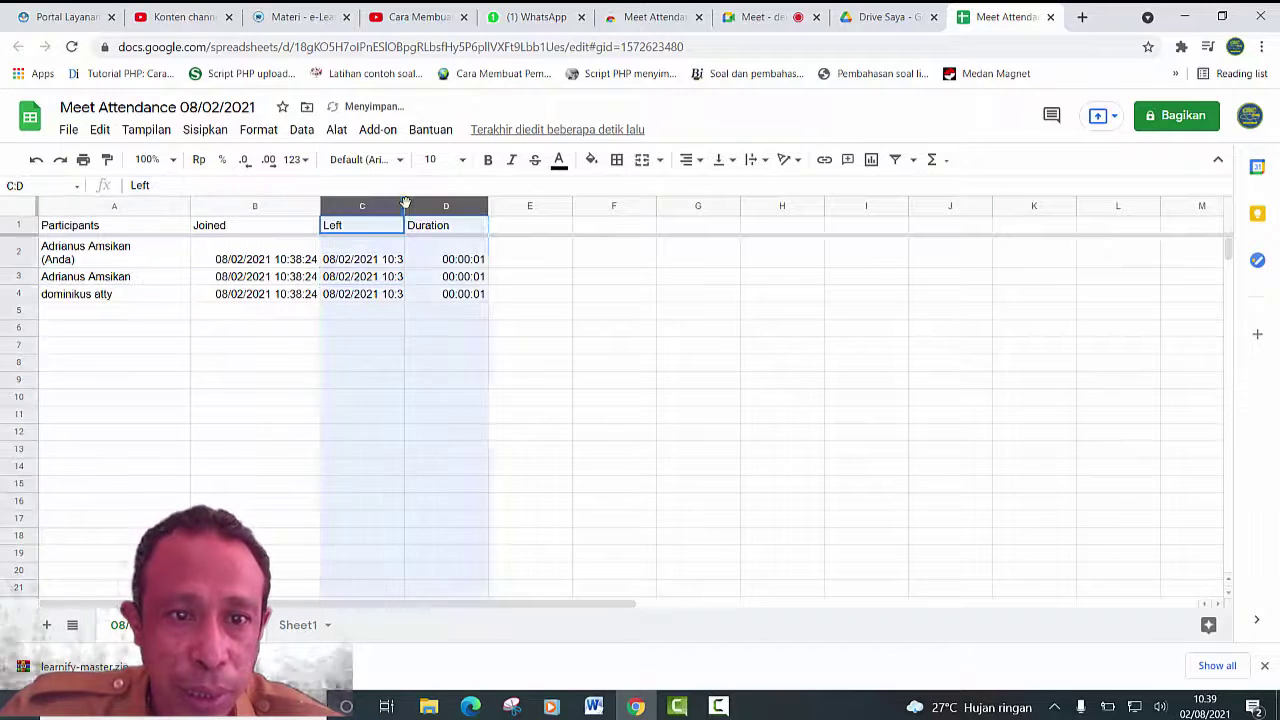
left_click(362, 310)
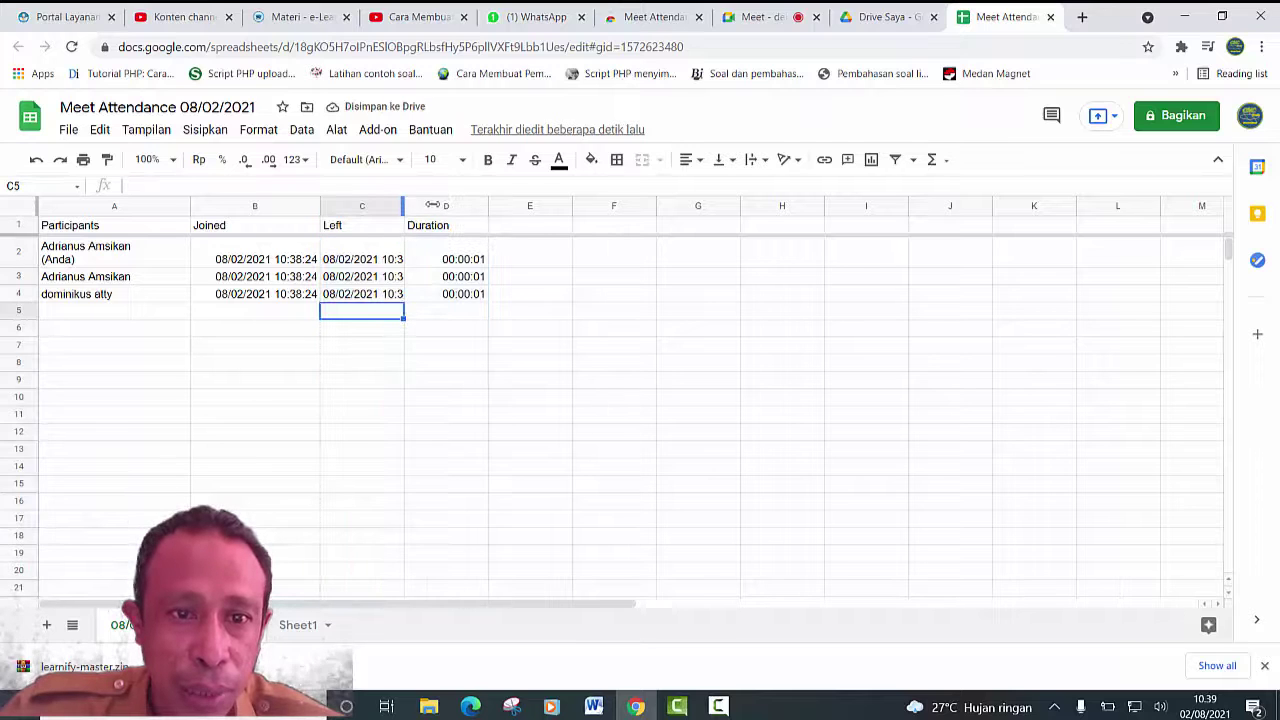
left_click_drag(488, 206, 437, 318)
left_click(424, 346)
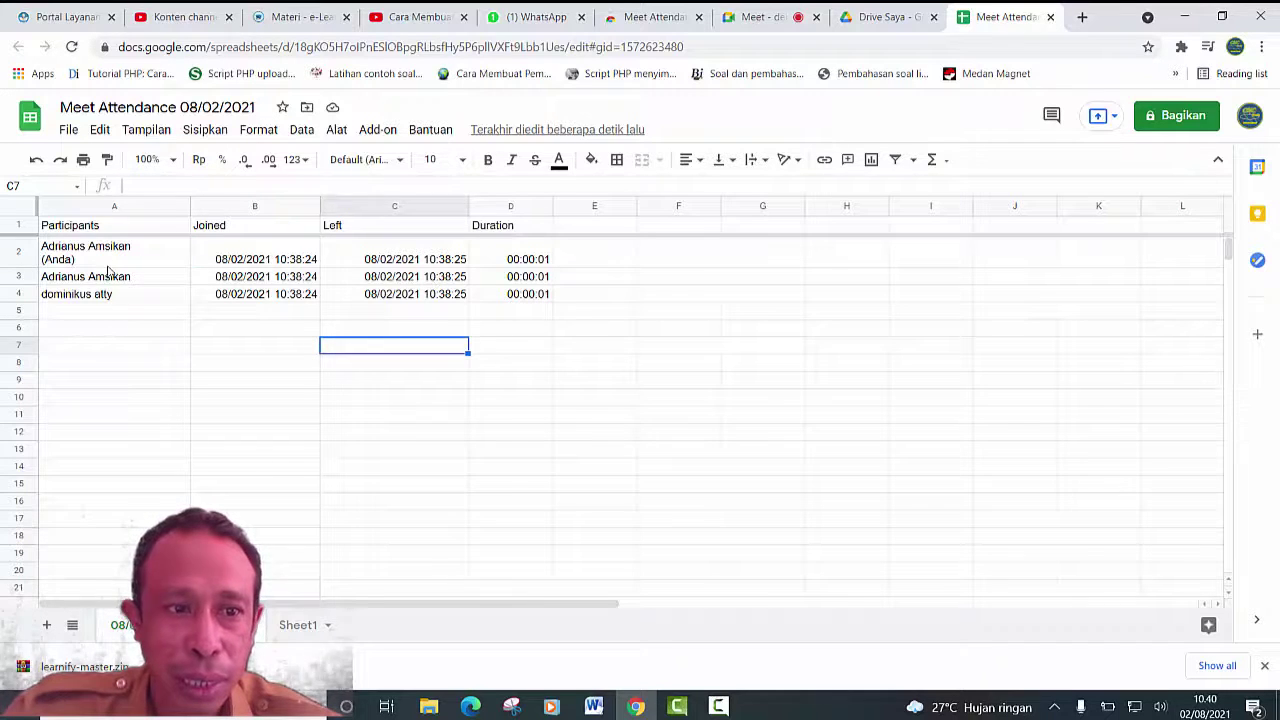
Review the attendance records in A2:D4, including the participants' Left and Duration cells.
mouse_move(140, 265)
left_mouse_down()
mouse_move(533, 307)
mouse_move(531, 289)
left_mouse_up()
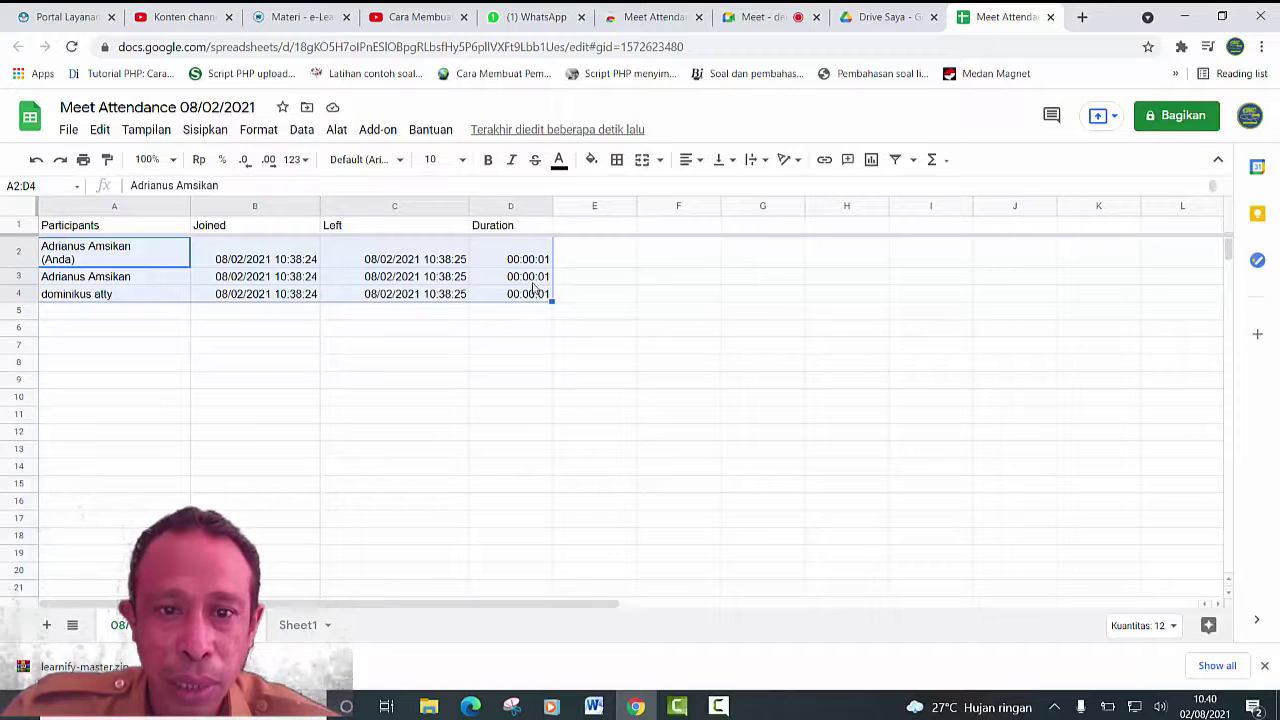
left_click(533, 281)
left_click(517, 293)
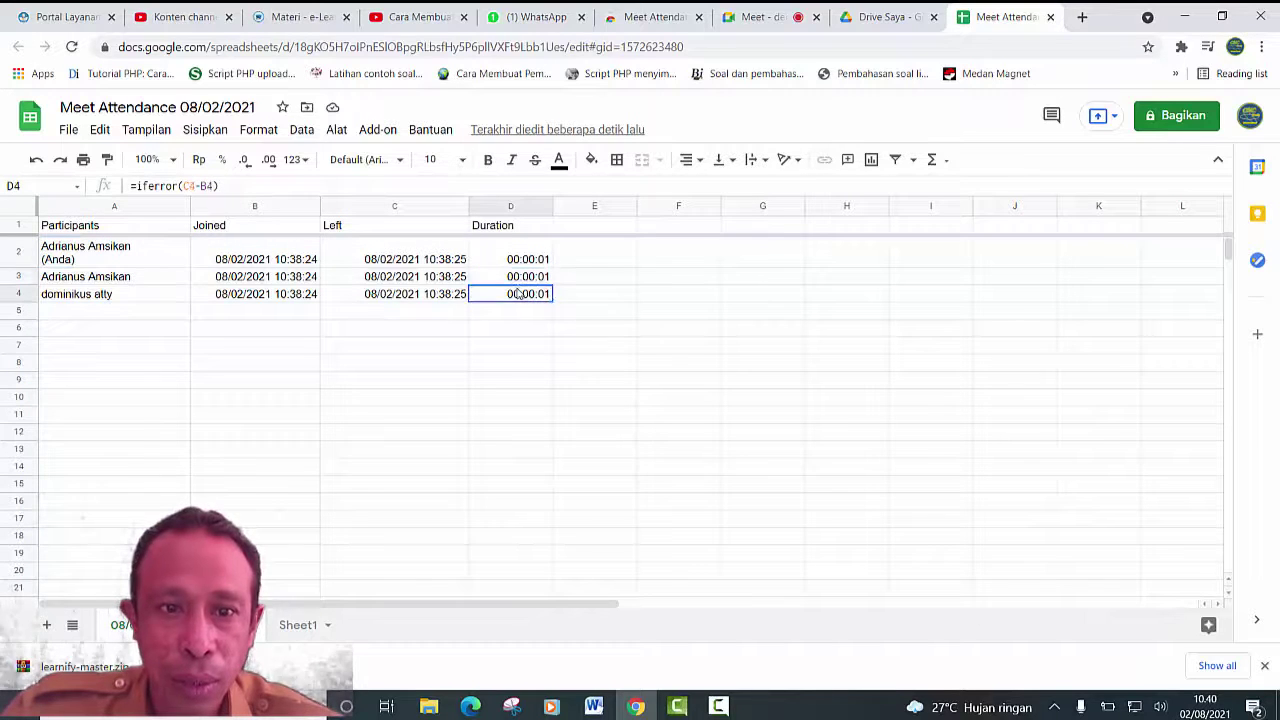
left_click(449, 291)
left_click(448, 279)
left_click(519, 280)
left_click(524, 294)
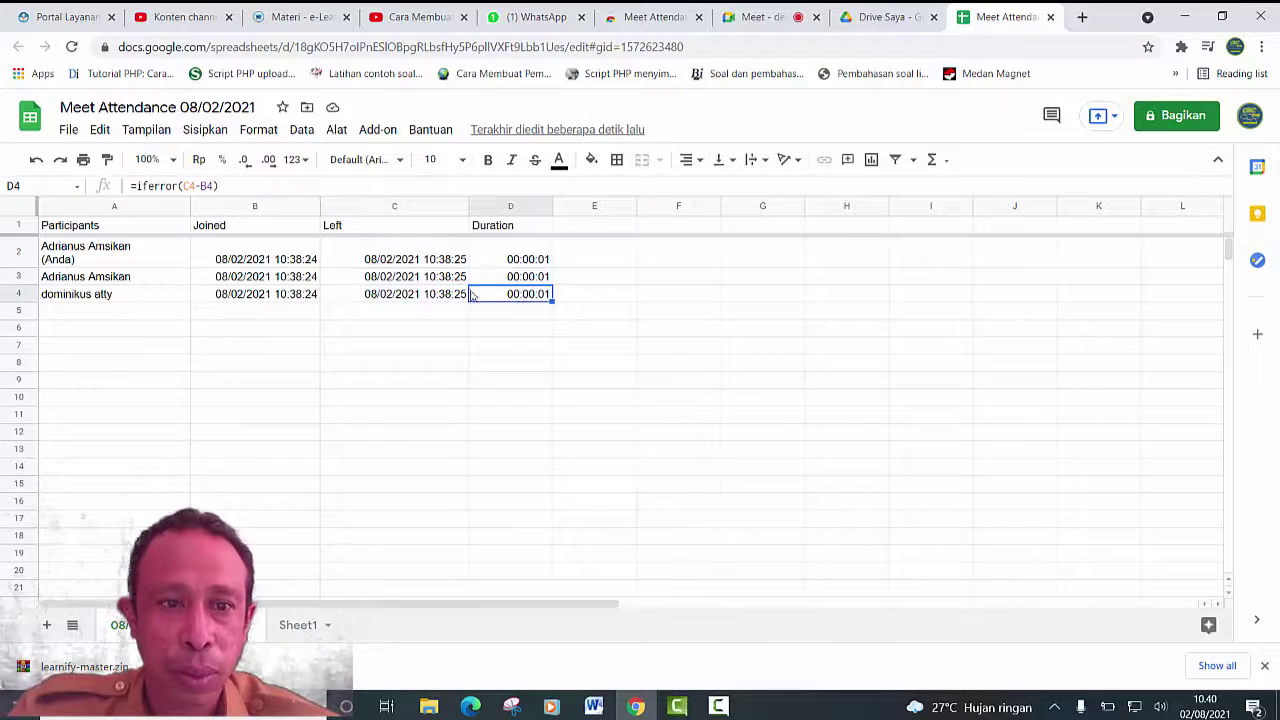
Revisit Google Drive and the Google Meet call, and return to the Meet Attendance 08/02/2021 spreadsheet.
left_click(855, 17)
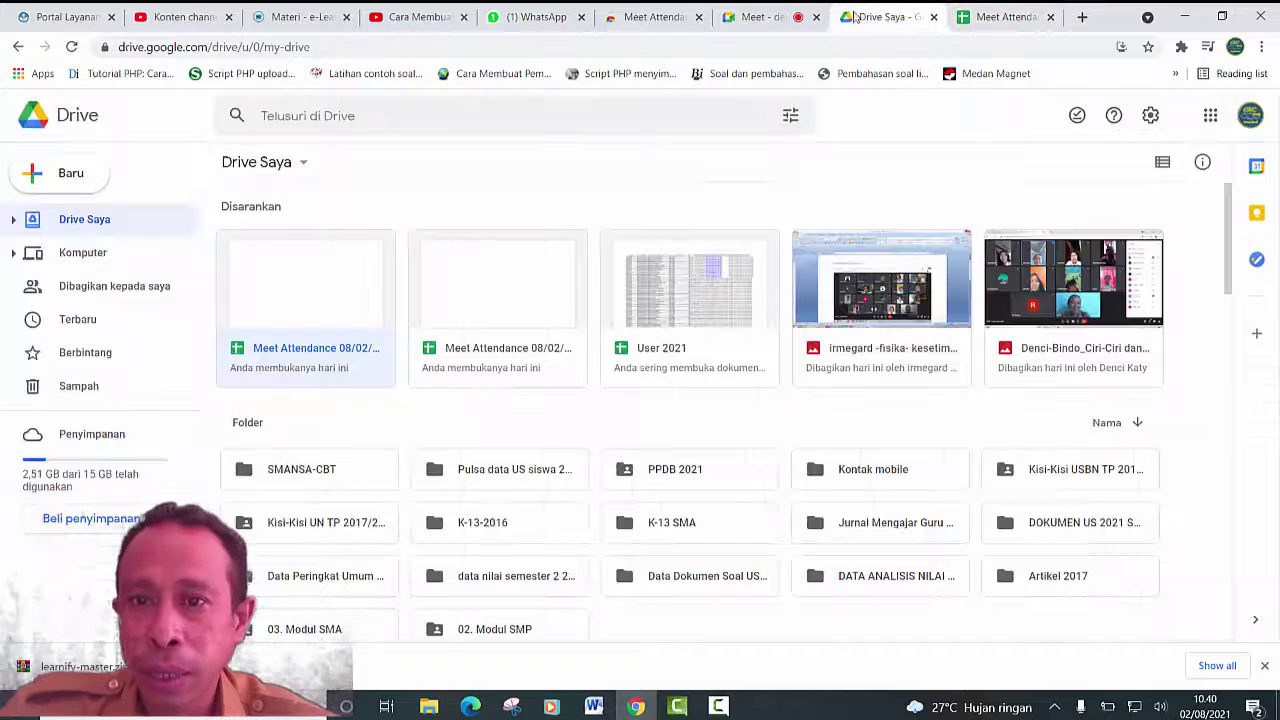
left_click(779, 20)
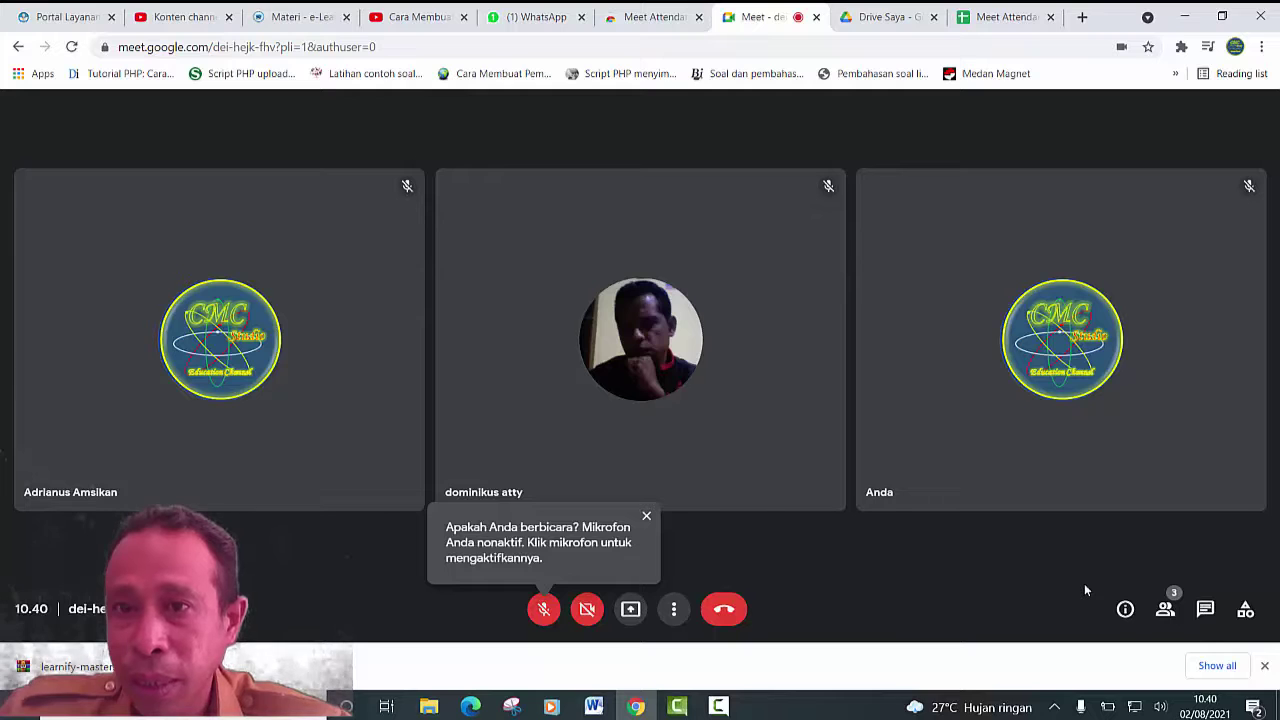
left_click(1003, 17)
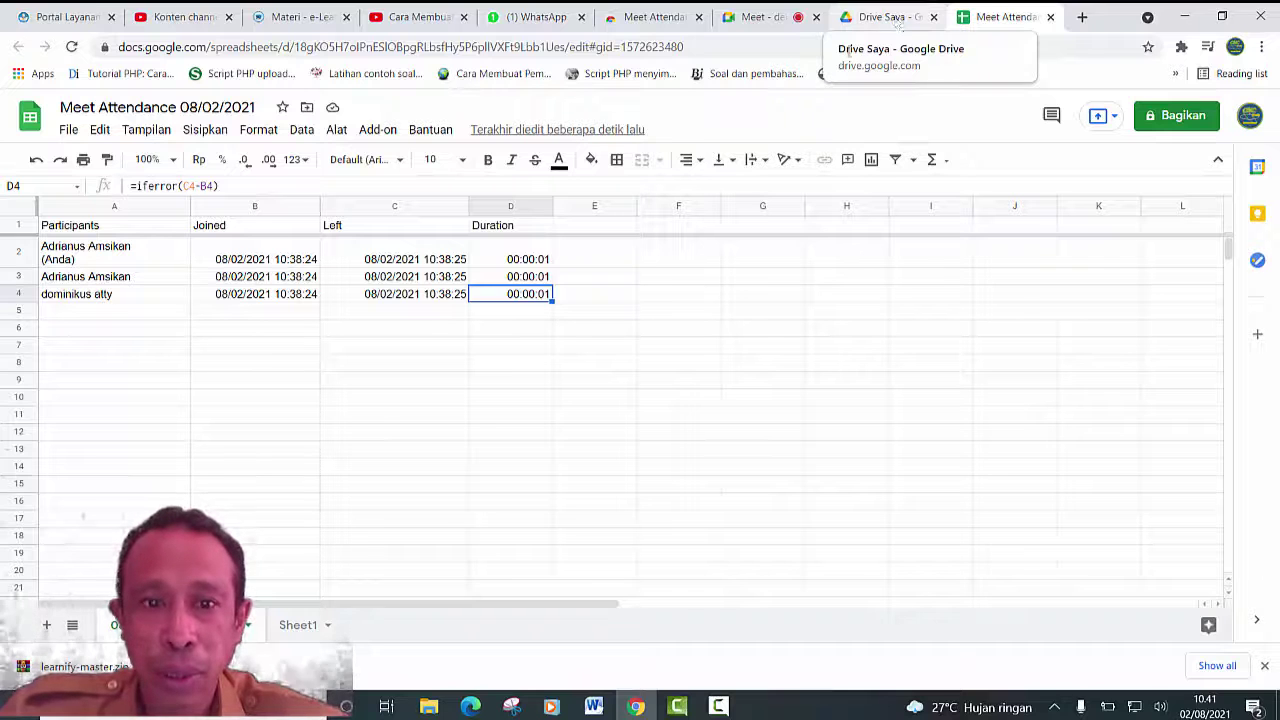
left_click(414, 332)
left_click(305, 384)
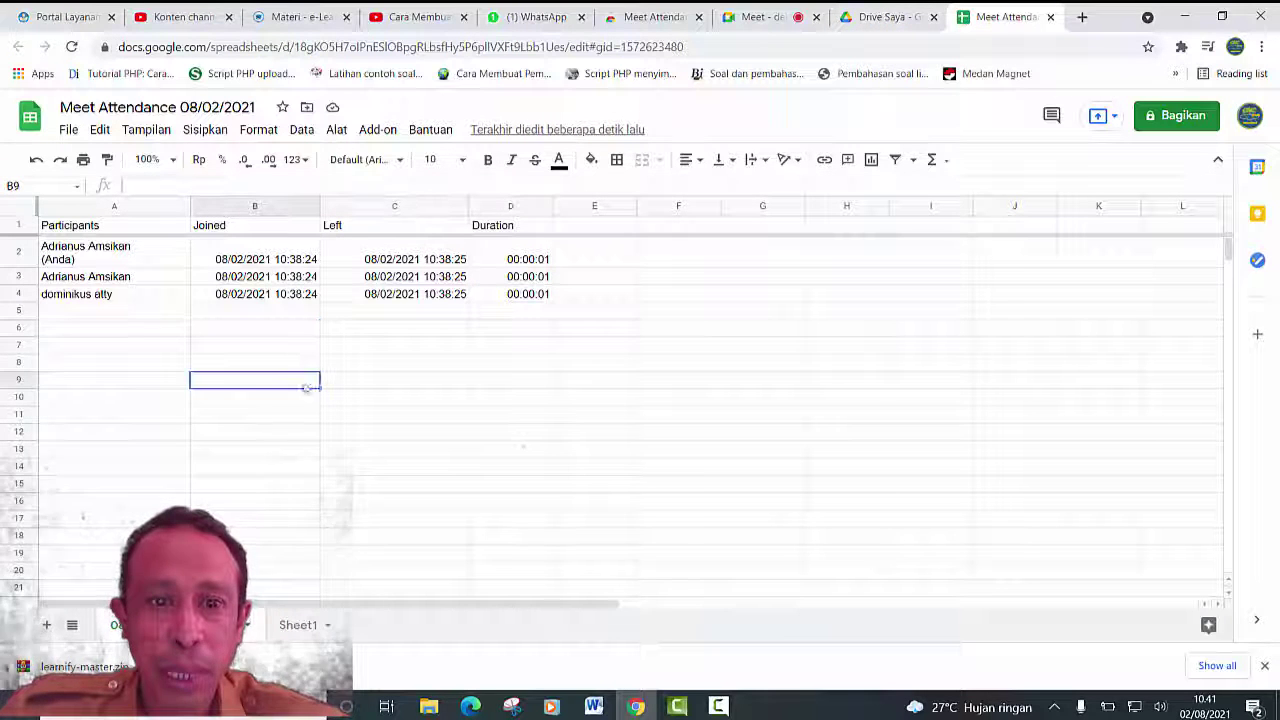